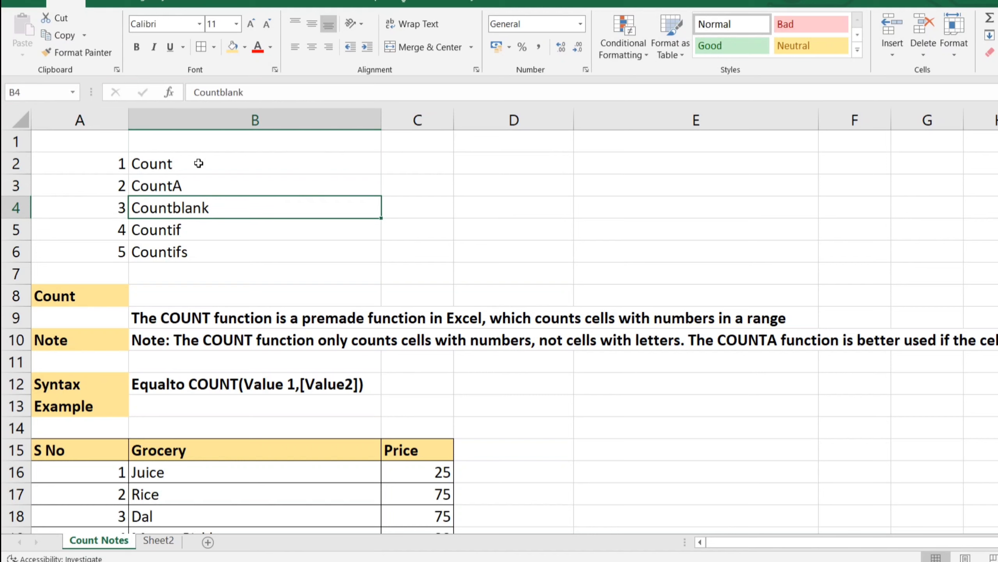
Look through the list of count functions from Countblank down to Countifs
{"action": "key", "text": "Down"}
{"action": "key", "text": "Left"}
{"action": "key", "text": "Right"}
{"action": "key", "text": "Down"}
{"action": "key", "text": "Left"}
{"action": "key", "text": "Right"}
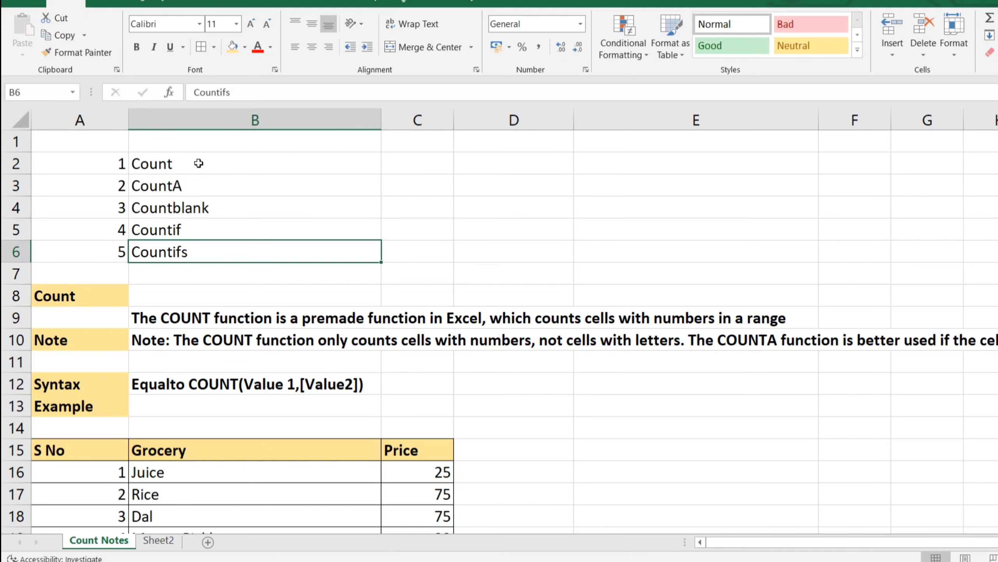
{"action": "key", "text": "Left"}
{"action": "key", "text": "Down"}
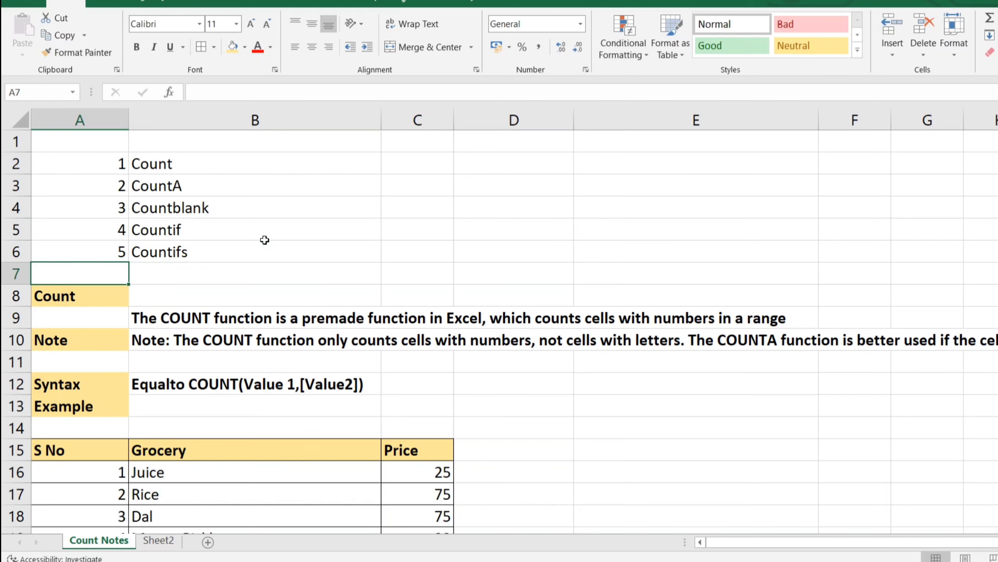
Read the Count section's definition, note and syntax in cells B9 to B12
{"action": "scroll", "coordinate": [104, 327], "scroll_direction": "down", "scroll_amount": 2}
{"action": "scroll", "coordinate": [106, 248], "scroll_direction": "up", "scroll_amount": 2}
{"action": "left_click", "coordinate": [88, 299]}
{"action": "key", "text": "Down"}
{"action": "key", "text": "Right"}
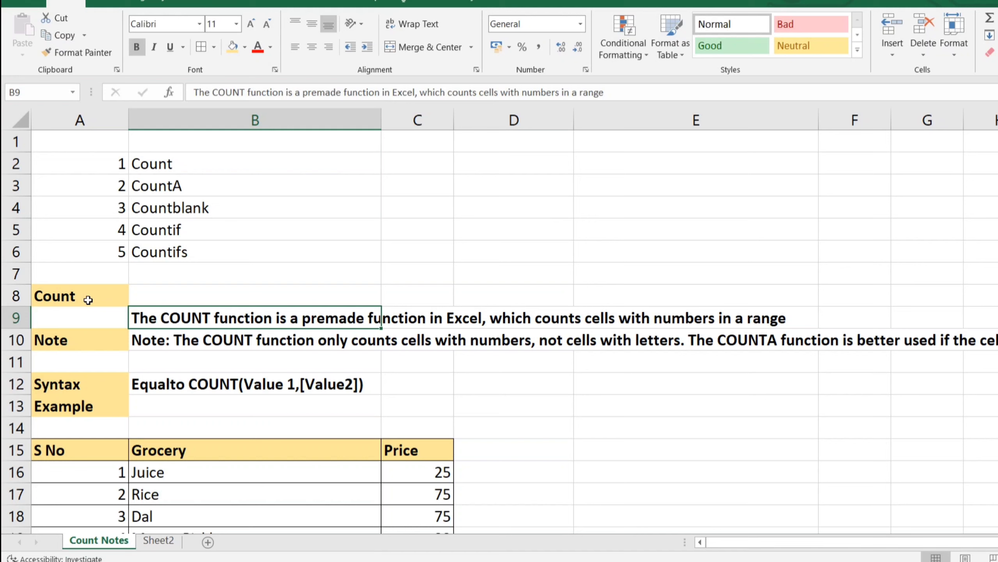
{"action": "key", "text": "Down"}
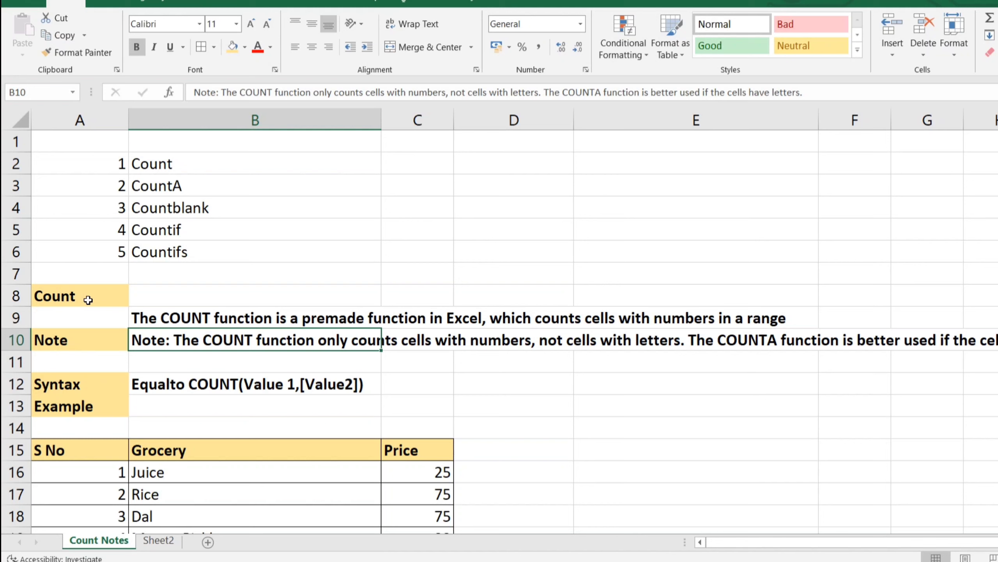
{"action": "key", "text": "Down"}
{"action": "key", "text": "Down"}
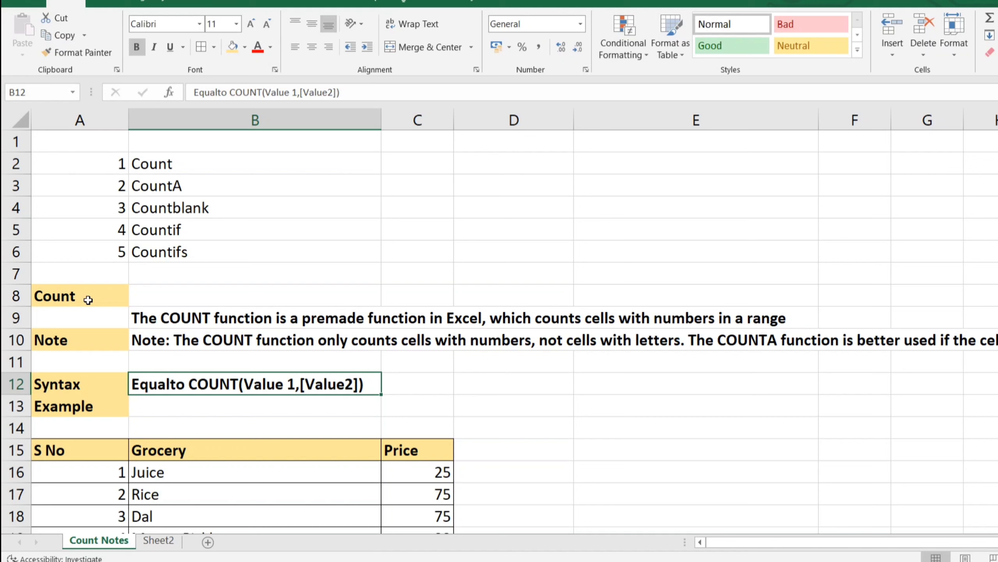
{"action": "key", "text": "Down"}
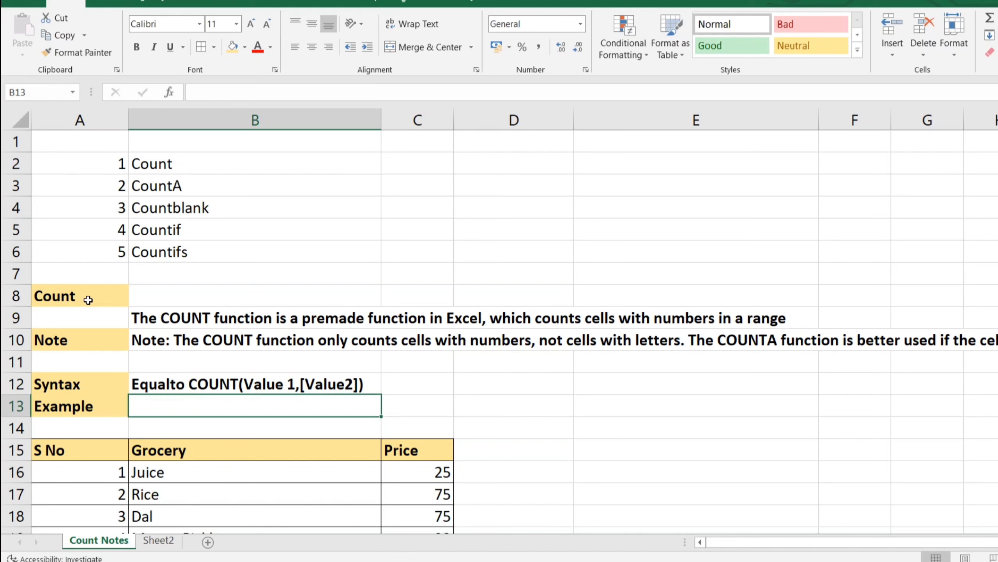
Examine the Count example's grocery table from its S No header in A15 down to the Lemon row
{"action": "key", "text": "Left"}
{"action": "key", "text": "Down"}
{"action": "key", "text": "Down"}
{"action": "key", "text": "Down"}
{"action": "key", "text": "Down"}
{"action": "key", "text": "Up"}
{"action": "key", "text": "Up"}
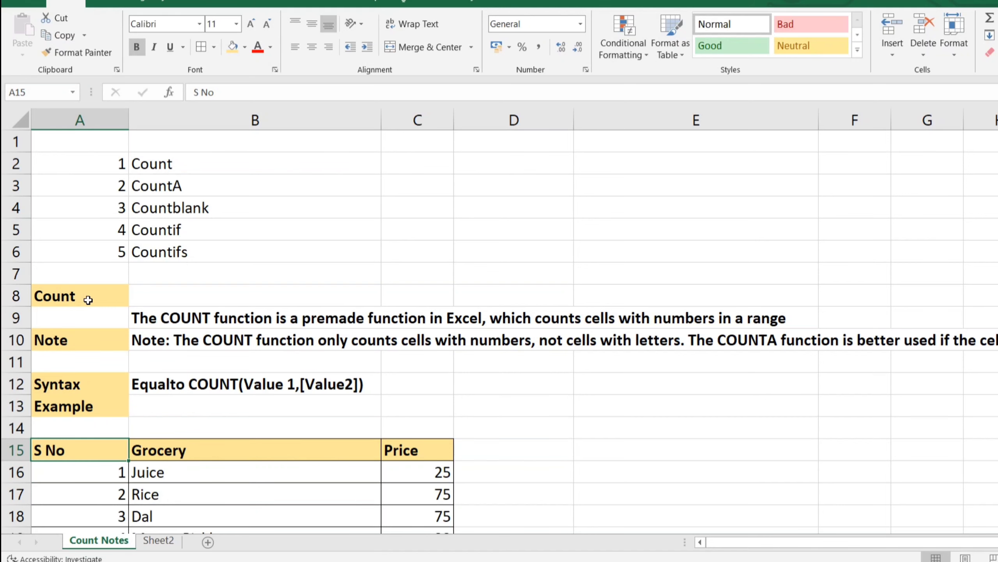
{"action": "key", "text": "Down"}
{"action": "key", "text": "Down"}
{"action": "key", "text": "Down"}
{"action": "key", "text": "Down"}
{"action": "key", "text": "Down"}
{"action": "key", "text": "Down"}
{"action": "key", "text": "Down"}
{"action": "key", "text": "Down"}
{"action": "key", "text": "Down"}
{"action": "key", "text": "Down"}
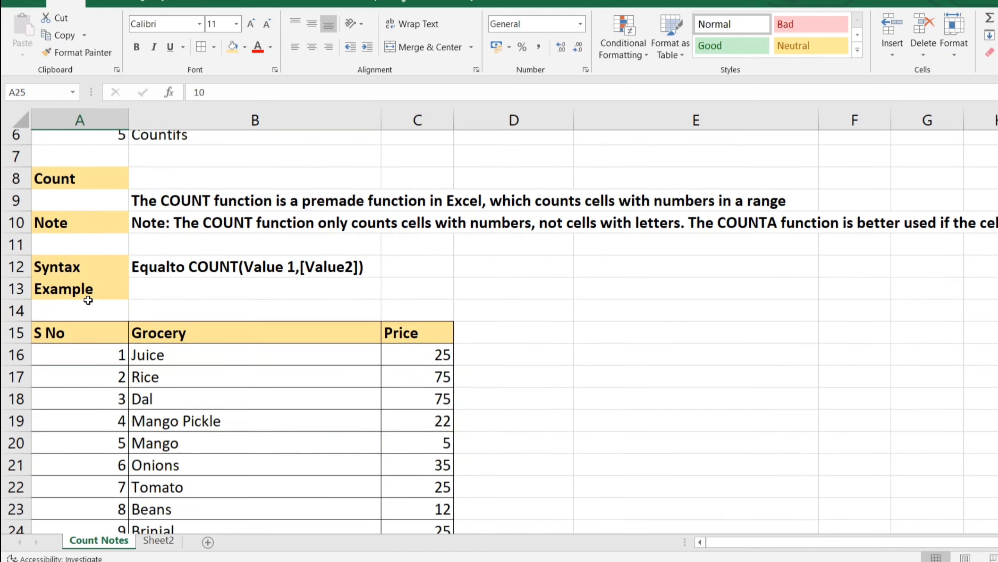
{"action": "key", "text": "Right"}
{"action": "key", "text": "Down"}
{"action": "key", "text": "Up"}
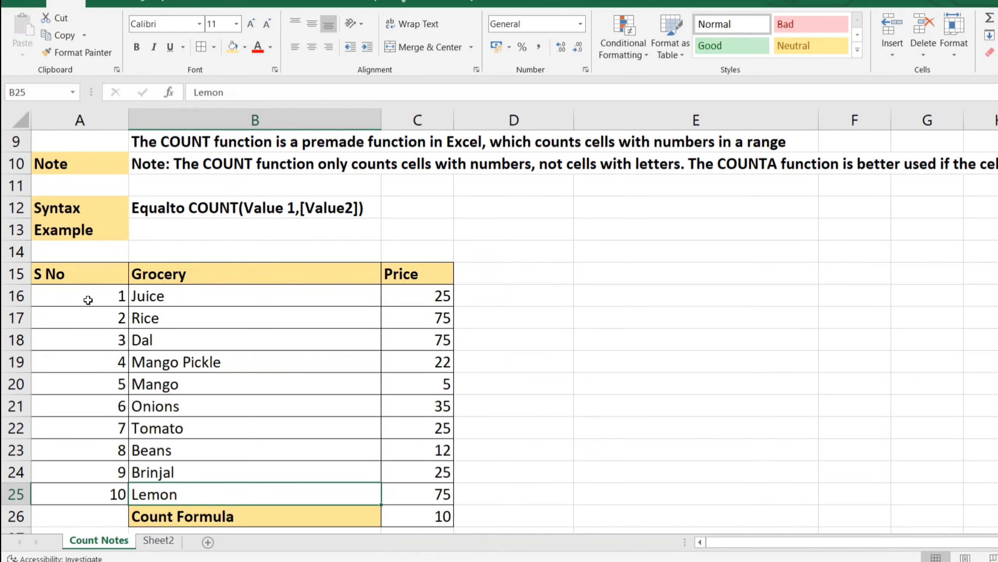
Replace the content of the Count Formula cell C26 with =COUNT(C15:C25)
{"action": "key", "text": "Down"}
{"action": "key", "text": "Right"}
{"action": "key", "text": "Delete"}
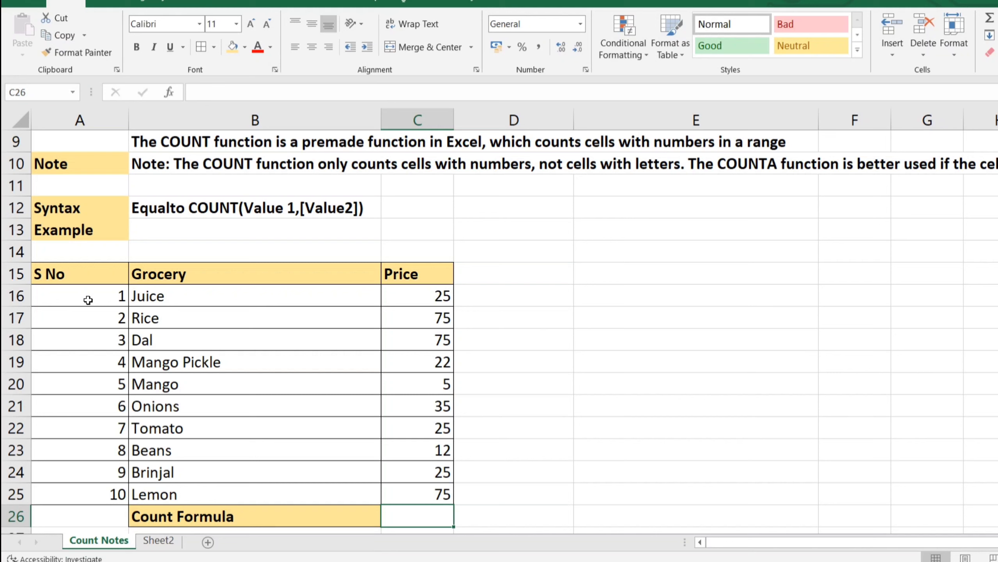
{"action": "type", "text": "=count"}
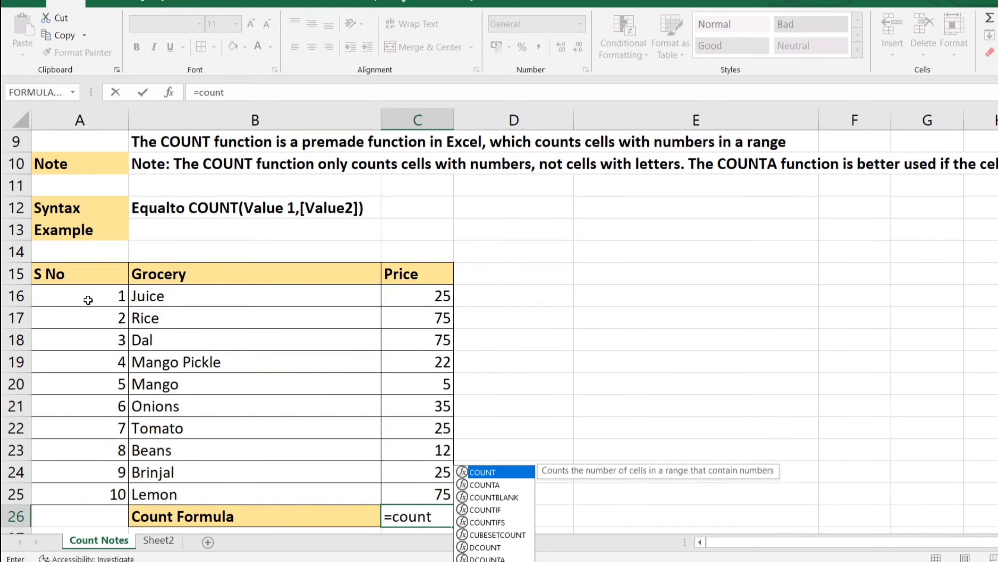
{"action": "key", "text": "Tab"}
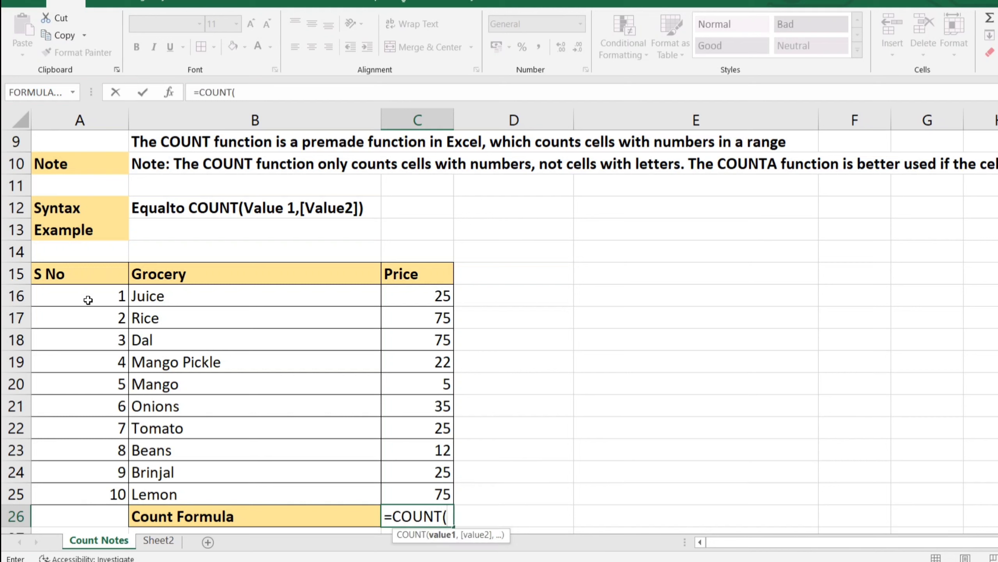
{"action": "key", "text": "Up"}
{"action": "key", "text": "ctrl+shift+Up"}
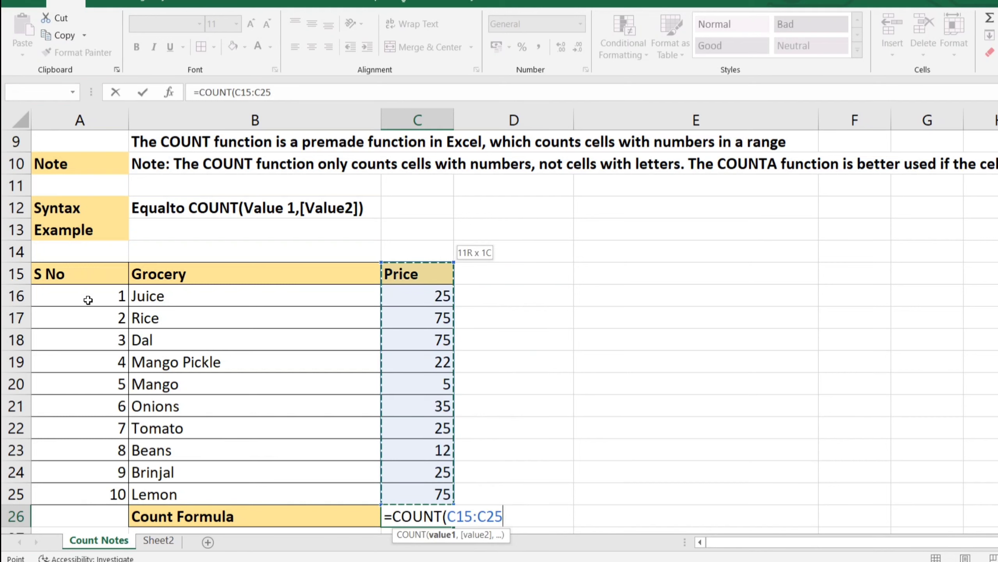
{"action": "type", "text": ")"}
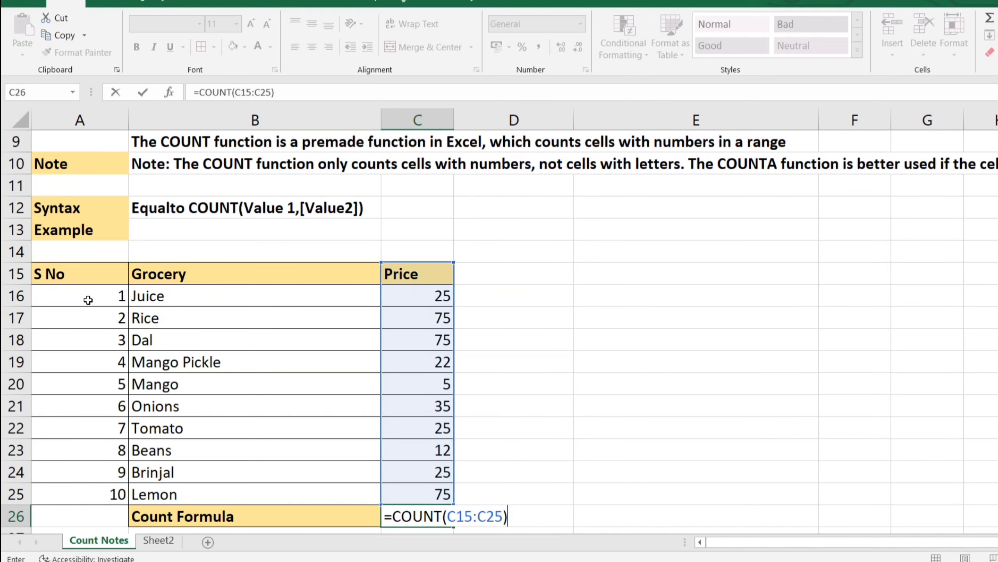
{"action": "key", "text": "Return"}
{"action": "key", "text": "Up"}
{"action": "key", "text": "Left"}
{"action": "key", "text": "Right"}
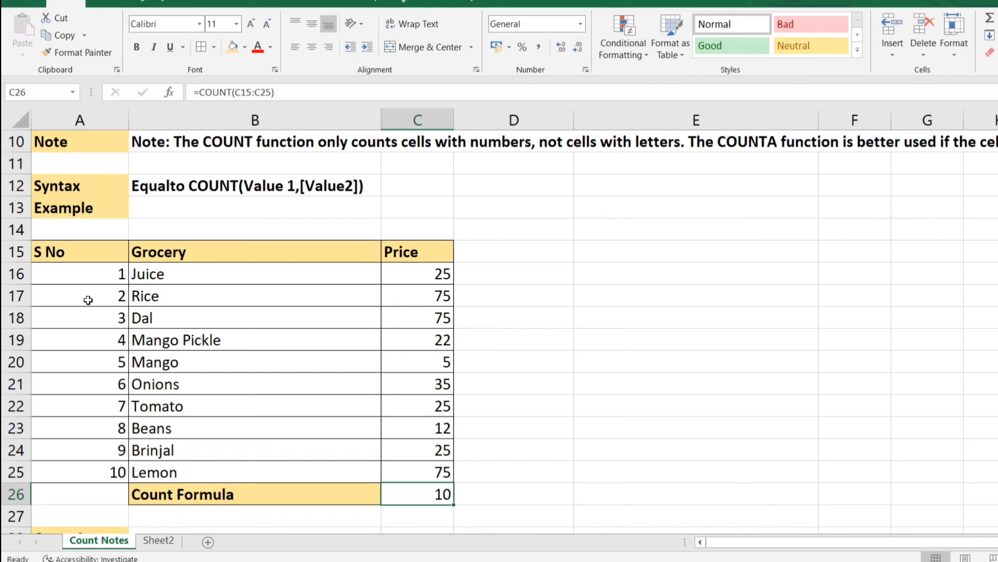
Replace Mango's price in cell C20 of the Count example with the text Ads
{"action": "key", "text": "Up"}
{"action": "key", "text": "Down"}
{"action": "key", "text": "Up"}
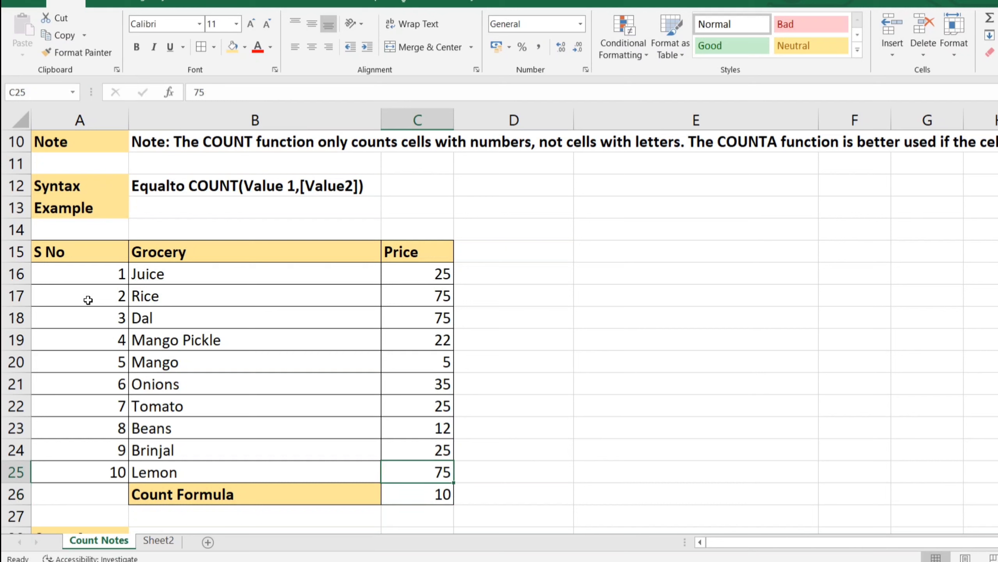
{"action": "key", "text": "Up"}
{"action": "key", "text": "Up"}
{"action": "key", "text": "Up"}
{"action": "key", "text": "Up"}
{"action": "key", "text": "Up"}
{"action": "key", "text": "Up"}
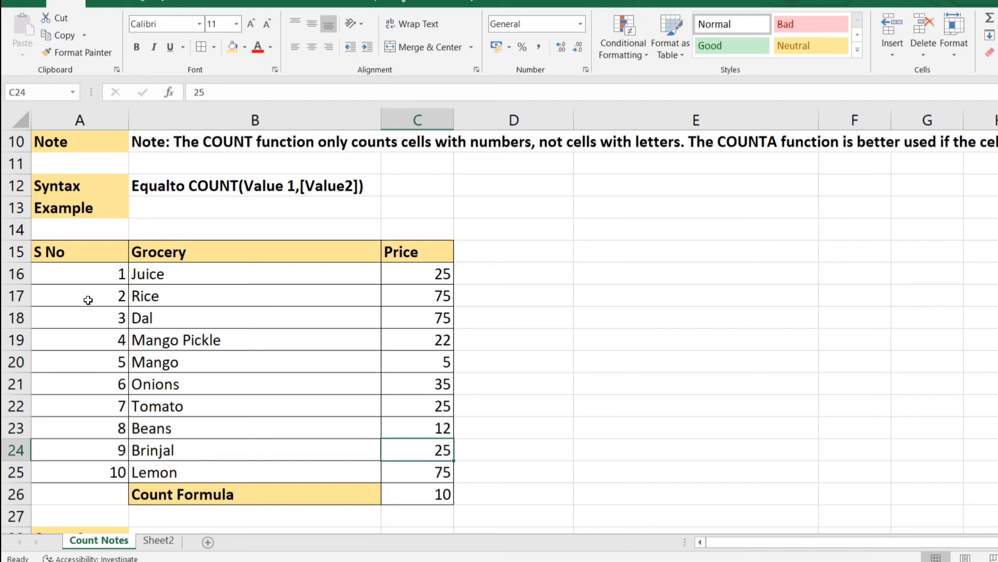
{"action": "key", "text": "Down"}
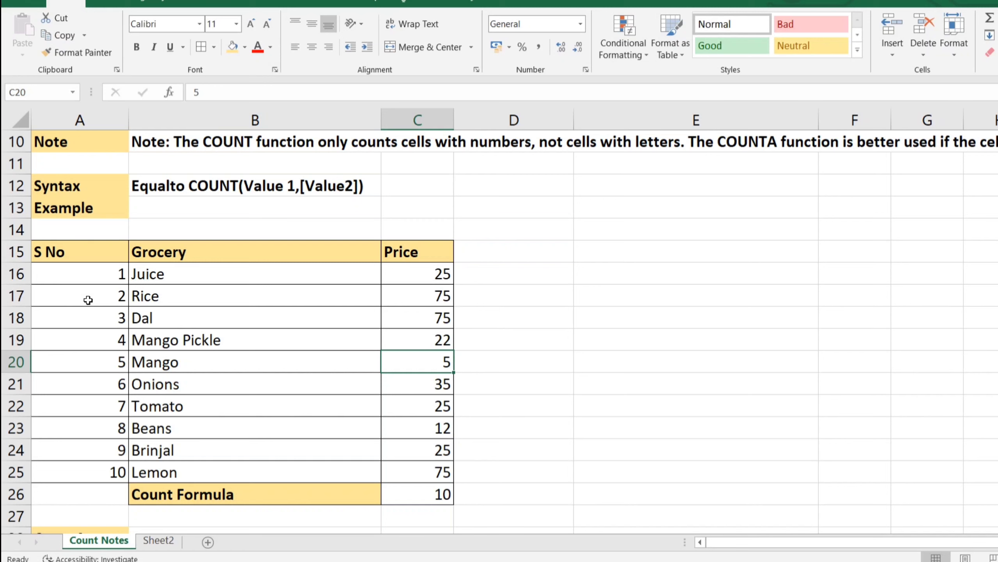
{"action": "type", "text": "Ads"}
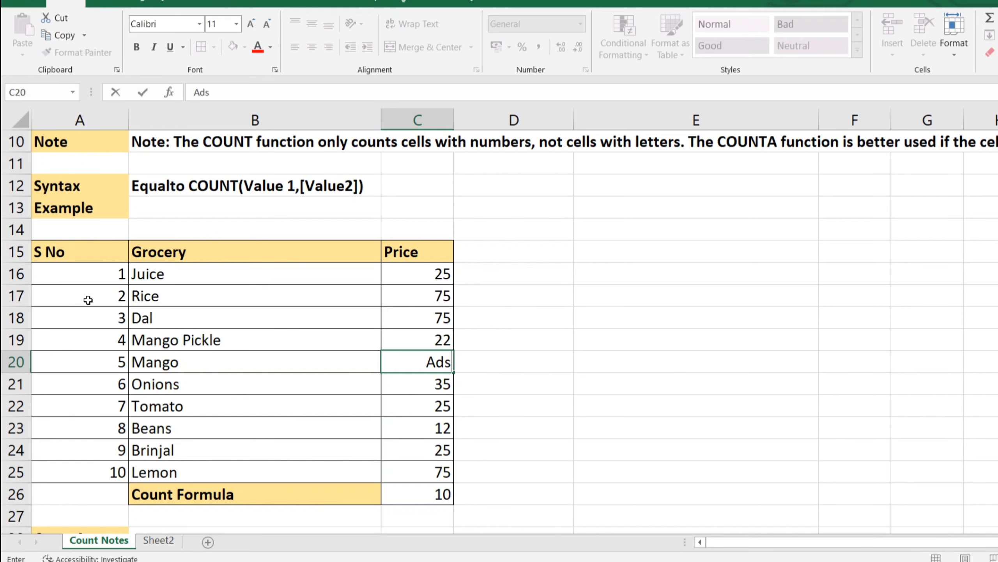
{"action": "key", "text": "Return"}
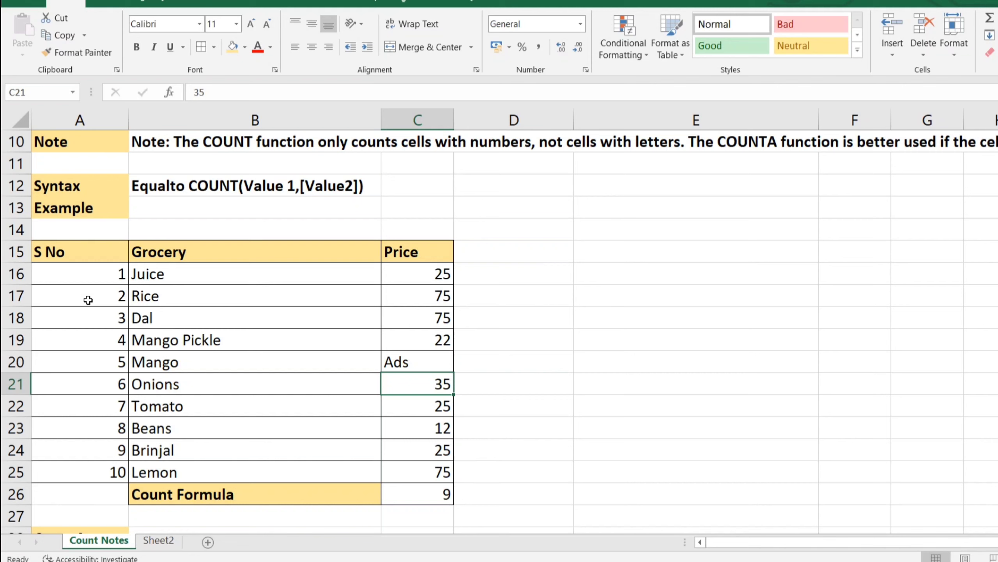
Read the CountA section's definition in B29 and its syntax in B31
{"action": "key", "text": "Down"}
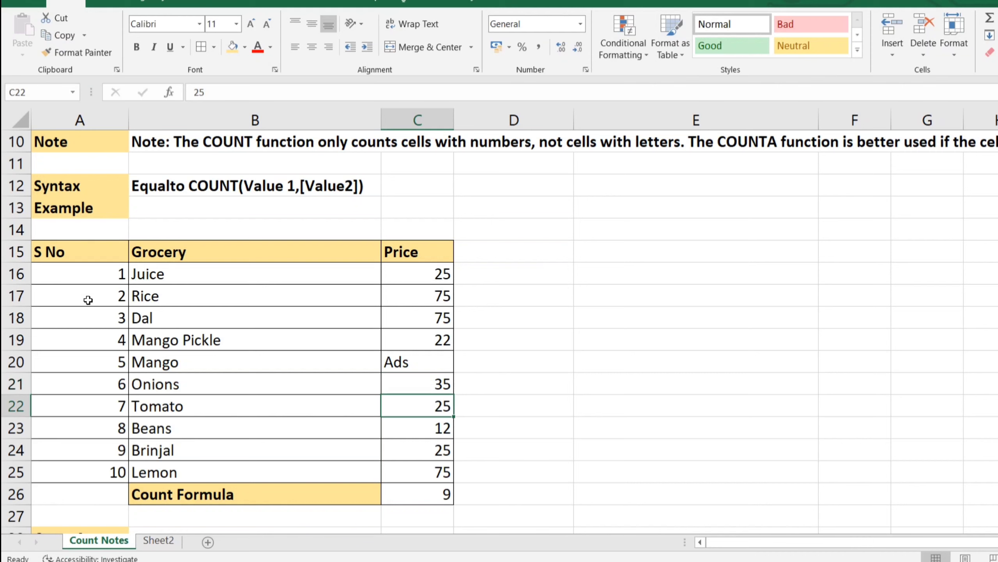
{"action": "key", "text": "Down"}
{"action": "key", "text": "Down"}
{"action": "key", "text": "Down"}
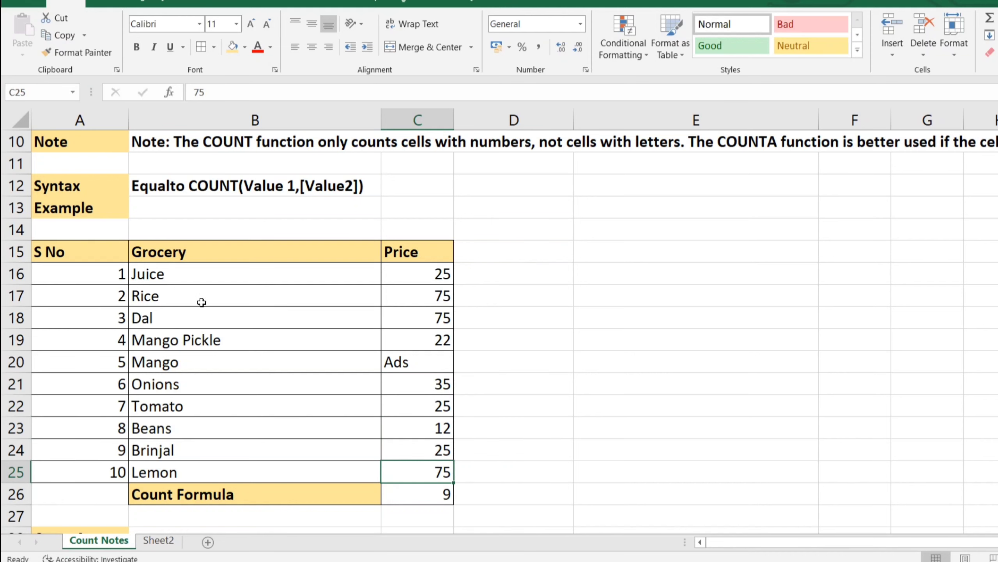
{"action": "scroll", "coordinate": [200, 301], "scroll_direction": "down", "scroll_amount": 4}
{"action": "left_click", "coordinate": [85, 280]}
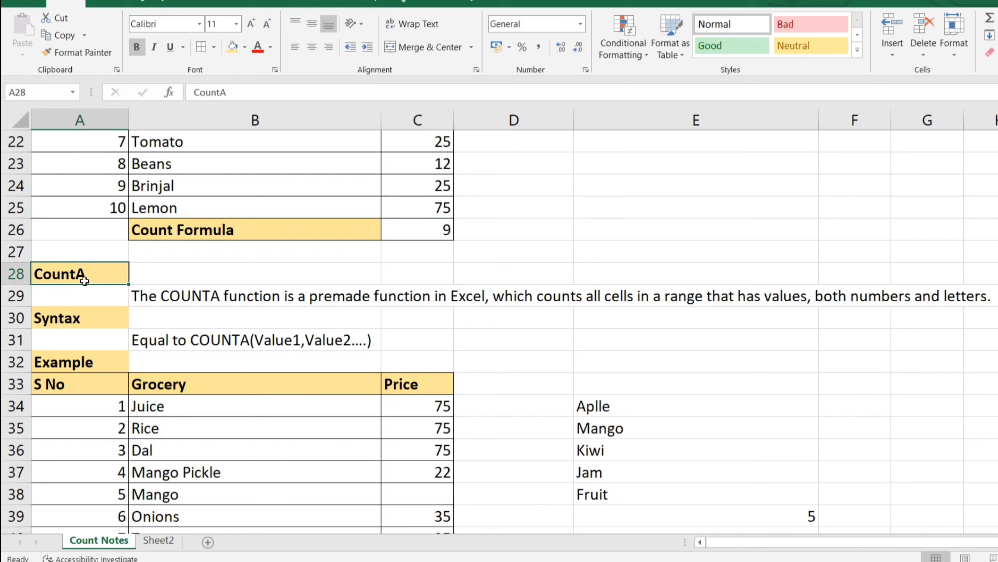
{"action": "key", "text": "Down"}
{"action": "key", "text": "Right"}
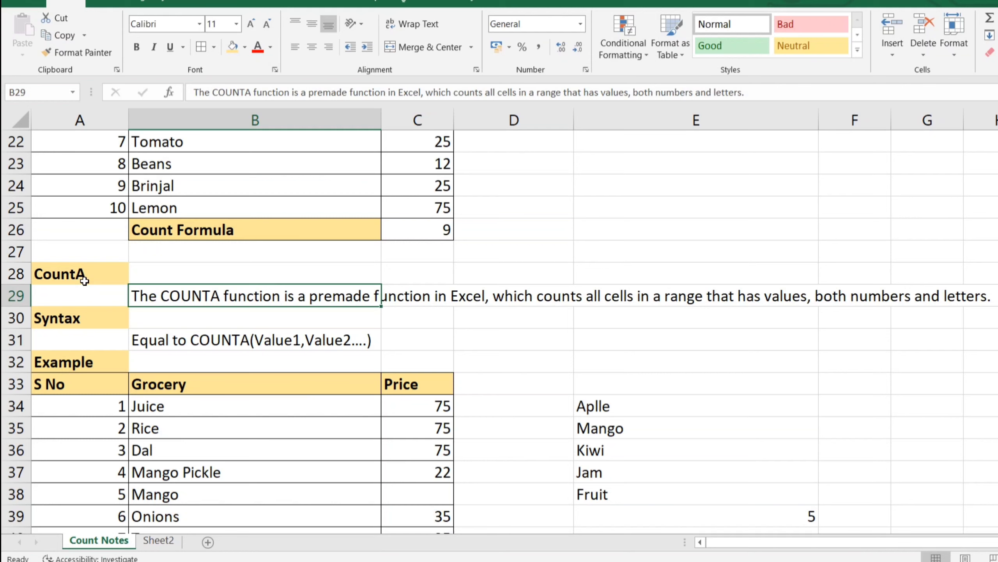
{"action": "scroll", "coordinate": [184, 311], "scroll_direction": "down", "scroll_amount": 1}
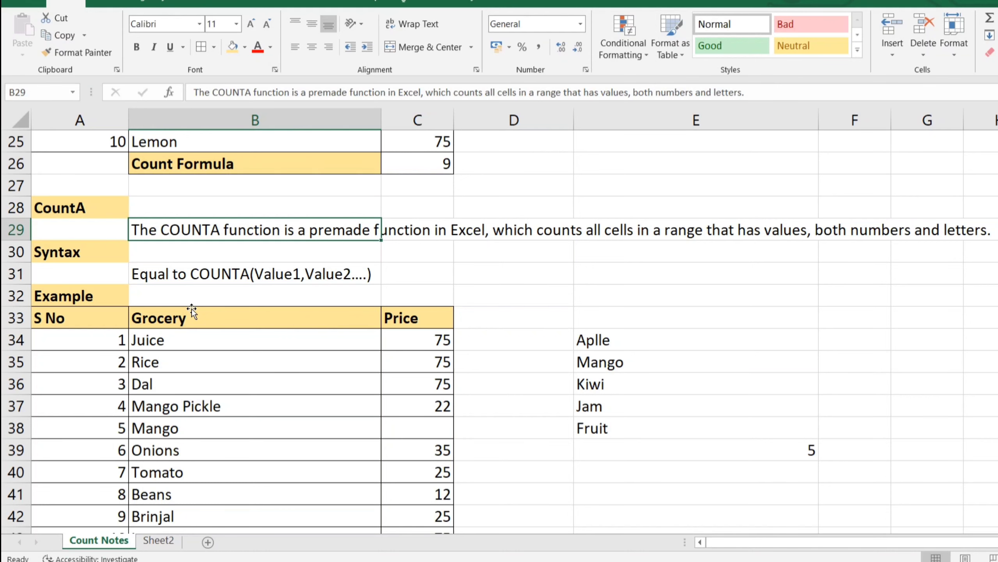
{"action": "scroll", "coordinate": [359, 321], "scroll_direction": "down", "scroll_amount": 2}
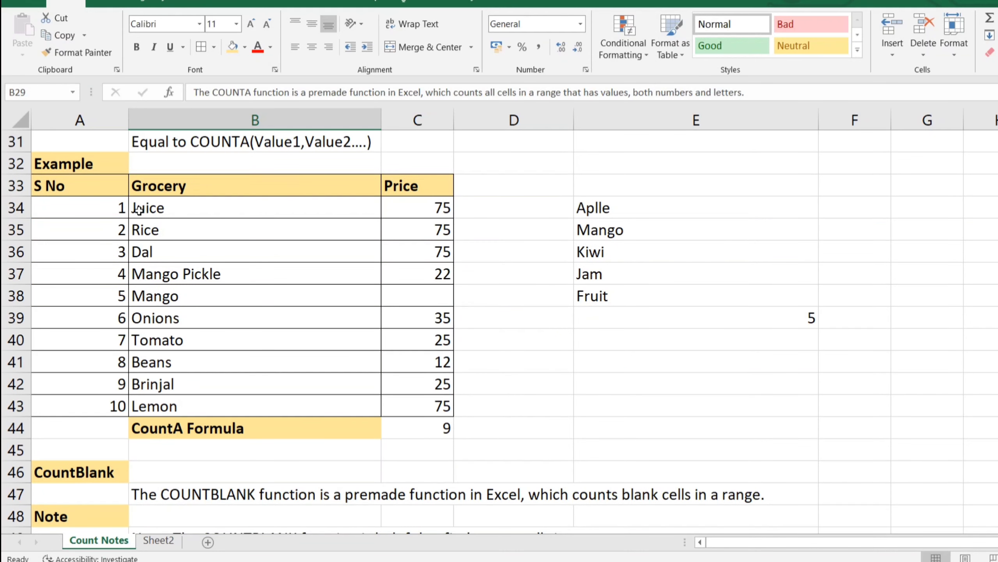
Examine the CountA example's price column from the Juice row down to the CountA Formula cell C44
{"action": "left_click", "coordinate": [222, 205]}
{"action": "left_click", "coordinate": [413, 201]}
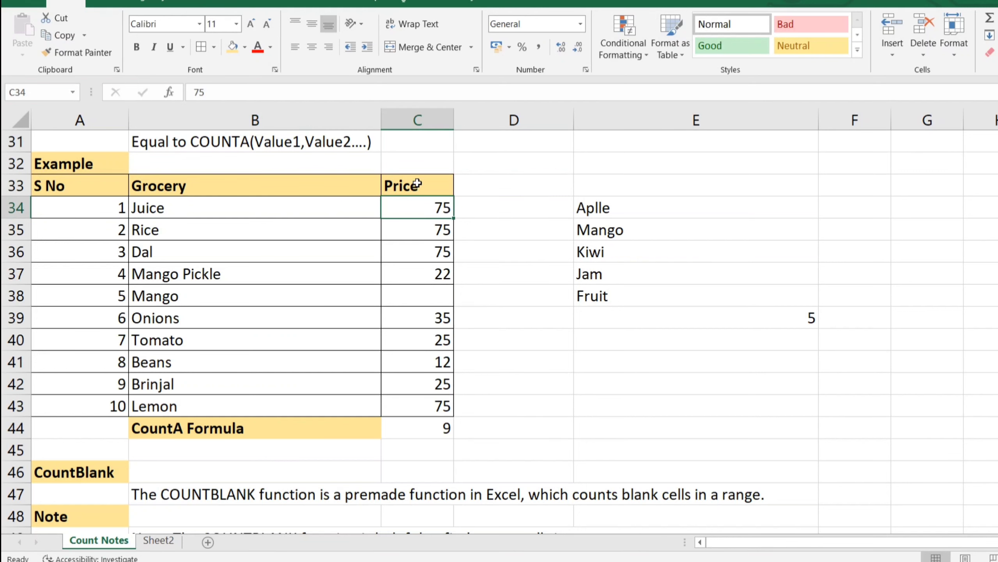
{"action": "key", "text": "Down"}
{"action": "key", "text": "Down"}
{"action": "key", "text": "Down"}
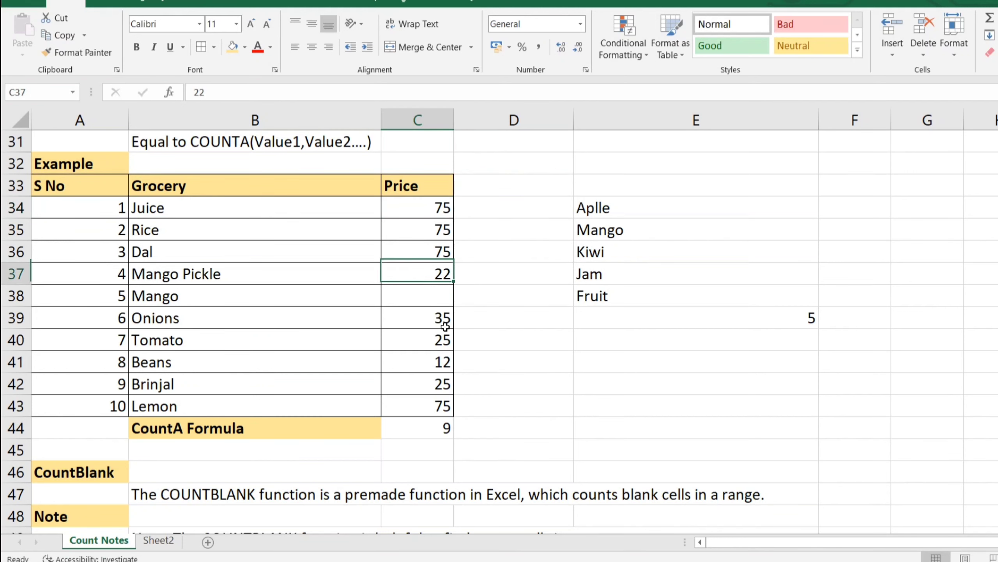
{"action": "key", "text": "Down"}
{"action": "key", "text": "Down"}
{"action": "key", "text": "Down"}
{"action": "key", "text": "Down"}
{"action": "key", "text": "Down"}
{"action": "key", "text": "Down"}
{"action": "key", "text": "Down"}
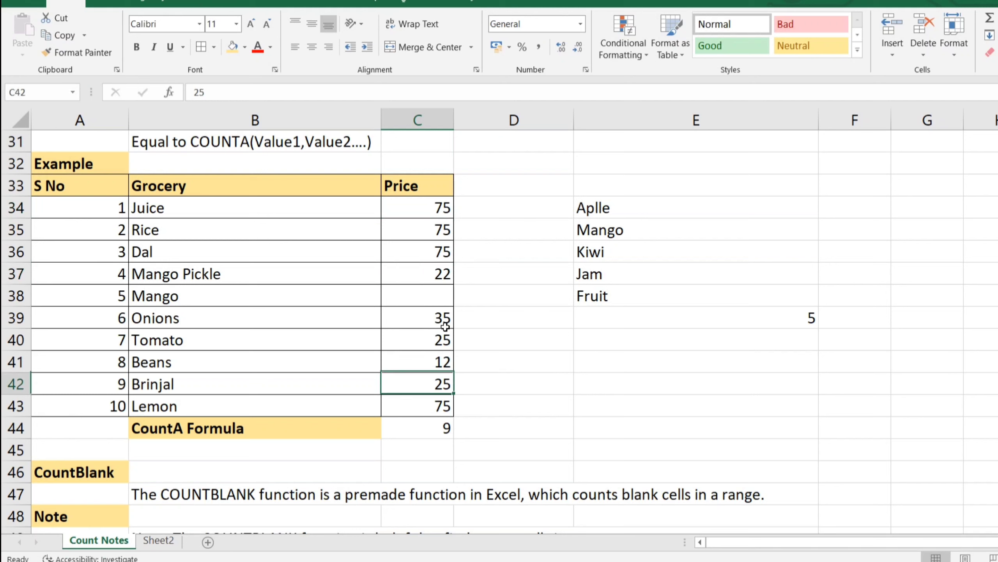
Replace the content of the CountA Formula cell C44 with =COUNTA(C34:C43)
{"action": "key", "text": "Delete"}
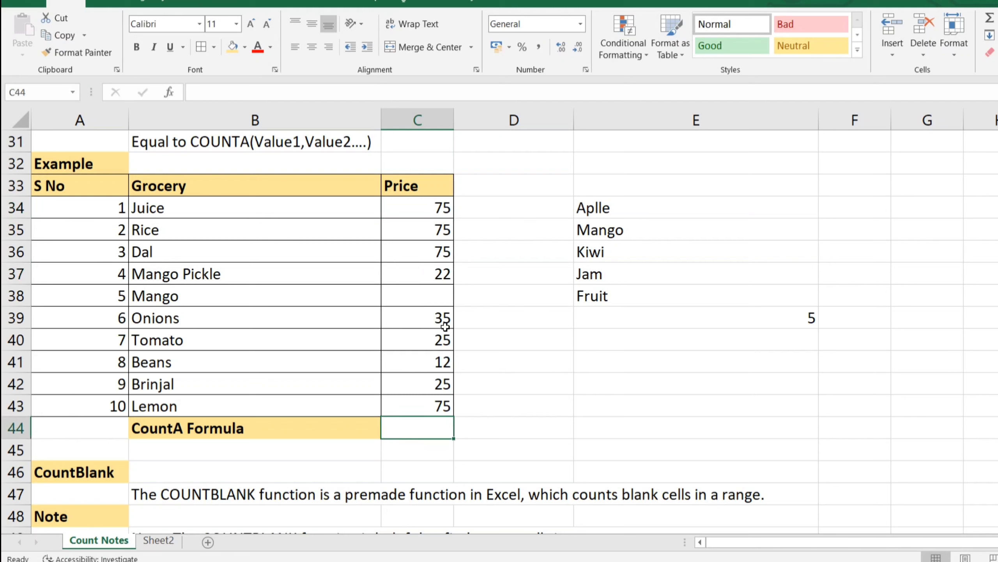
{"action": "type", "text": "=co"}
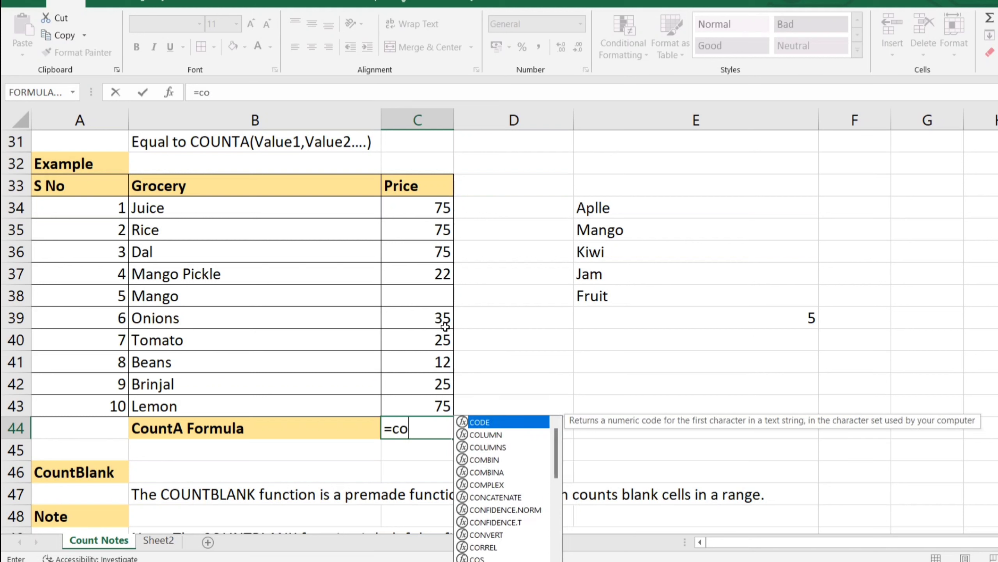
{"action": "type", "text": "unta"}
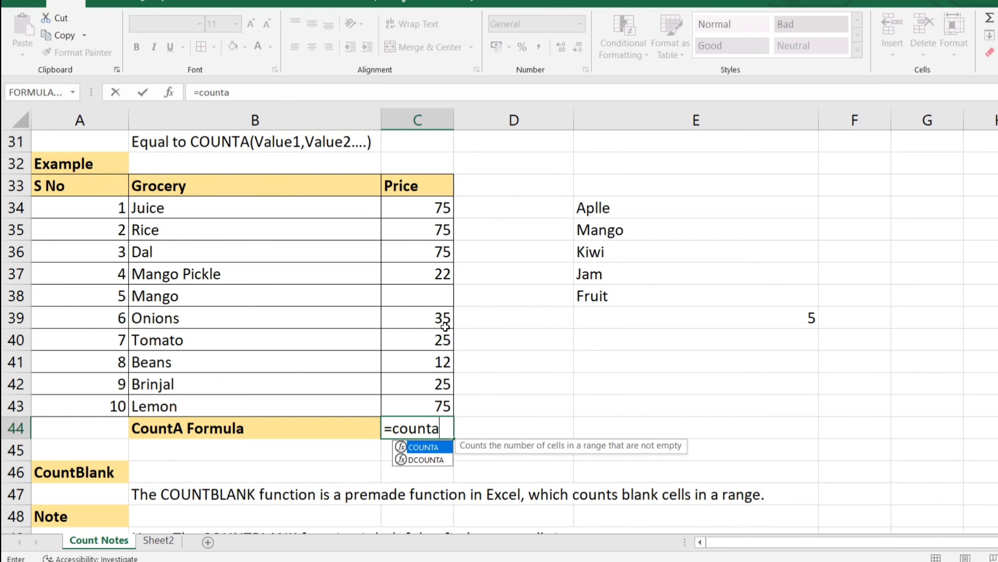
{"action": "key", "text": "Tab"}
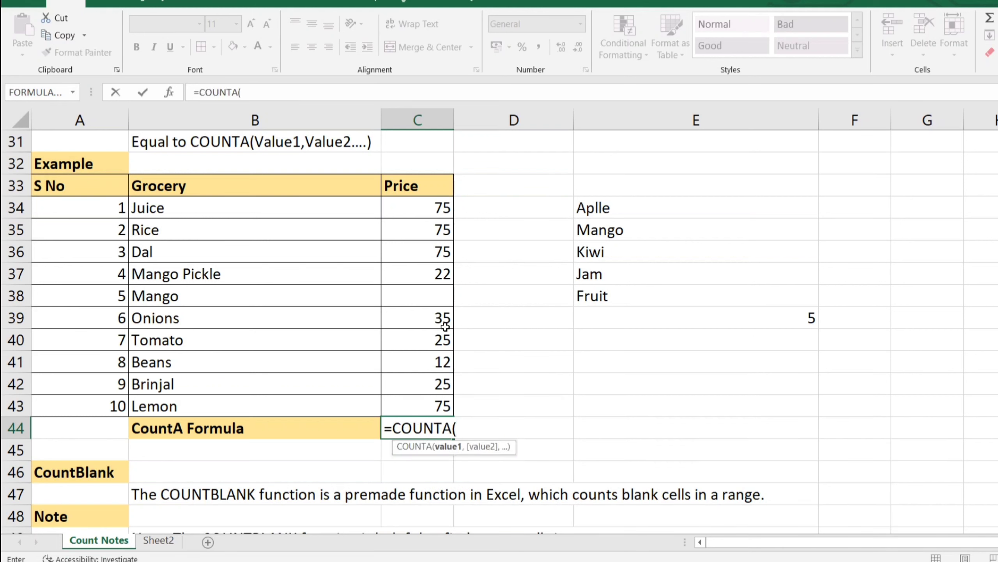
{"action": "key", "text": "Up"}
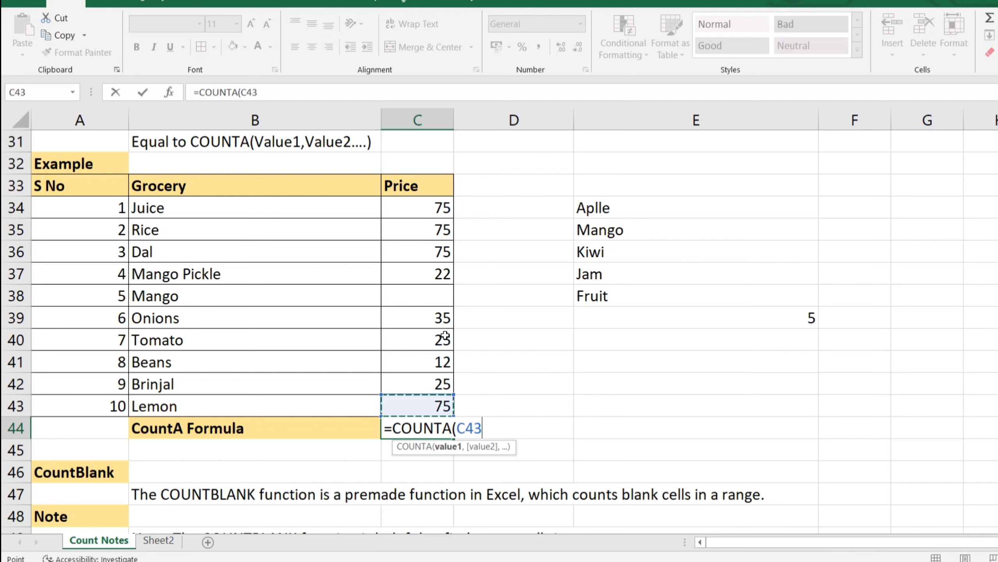
{"action": "key", "text": "shift+Up"}
{"action": "key", "text": "shift+Up"}
{"action": "key", "text": "shift+Up"}
{"action": "key", "text": "shift+Up"}
{"action": "key", "text": "shift+Up"}
{"action": "key", "text": "shift+Up"}
{"action": "key", "text": "shift+Up"}
{"action": "key", "text": "shift+Up"}
{"action": "key", "text": "shift+Up"}
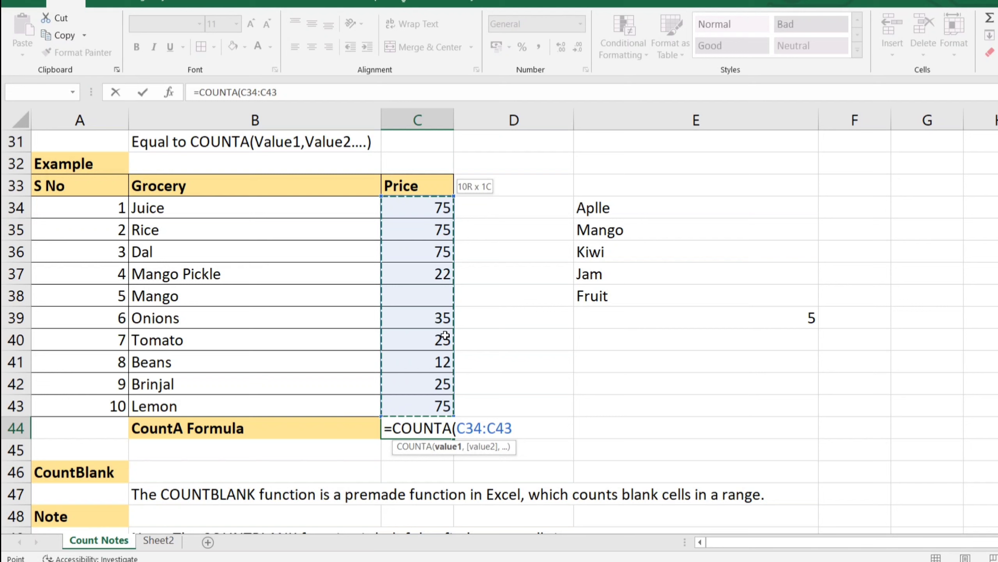
{"action": "type", "text": ")"}
{"action": "key", "text": "Return"}
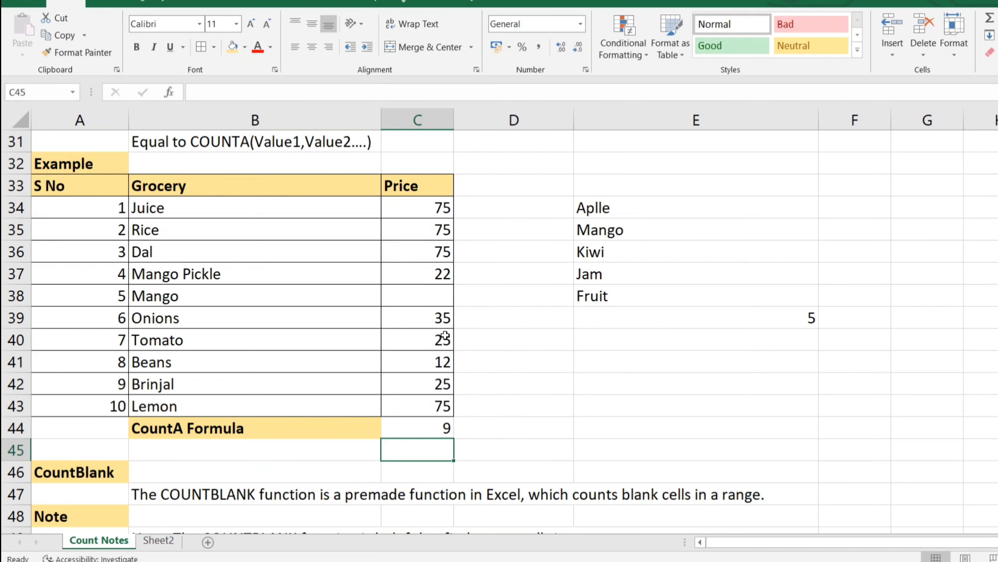
Enter the text Adds as Mango's price in the empty cell C38 of the CountA example
{"action": "key", "text": "Up"}
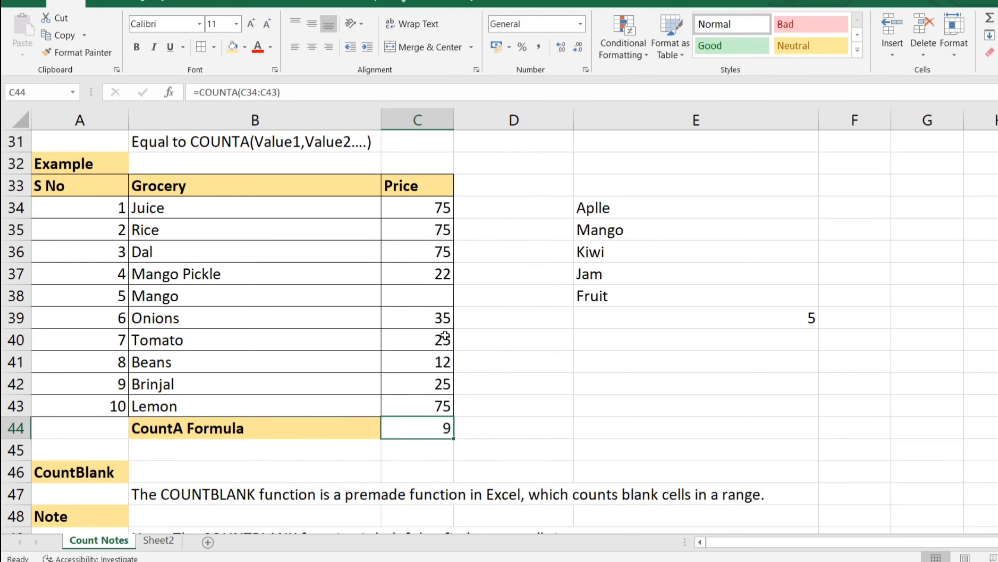
{"action": "key", "text": "Up"}
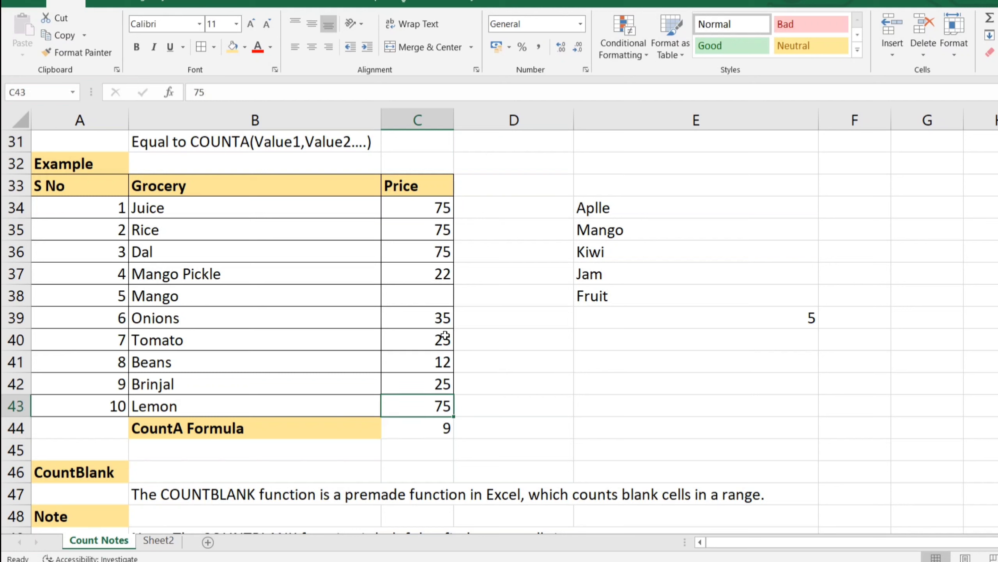
{"action": "key", "text": "Down"}
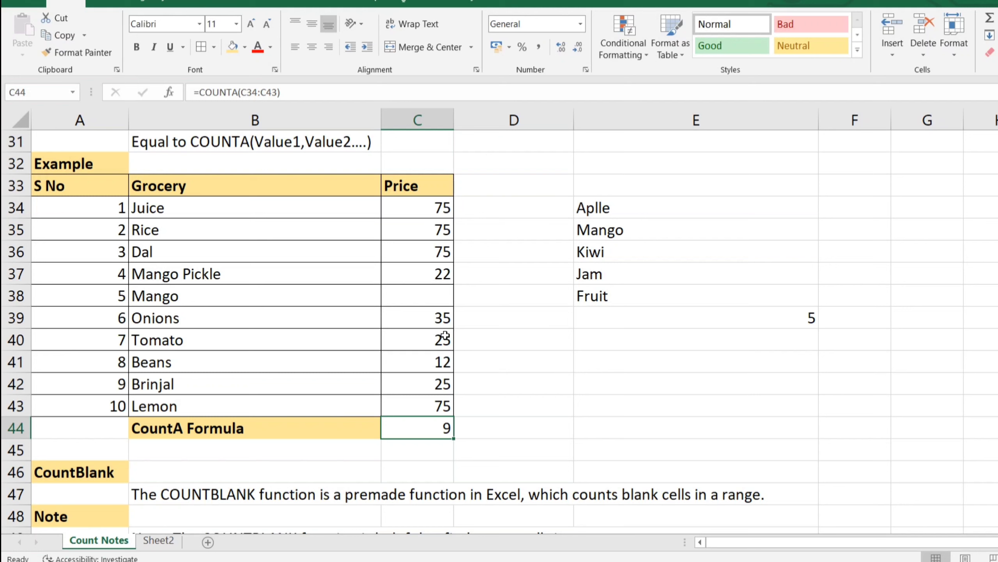
{"action": "key", "text": "Up"}
{"action": "key", "text": "Up"}
{"action": "key", "text": "Up"}
{"action": "key", "text": "Up"}
{"action": "key", "text": "Up"}
{"action": "key", "text": "Up"}
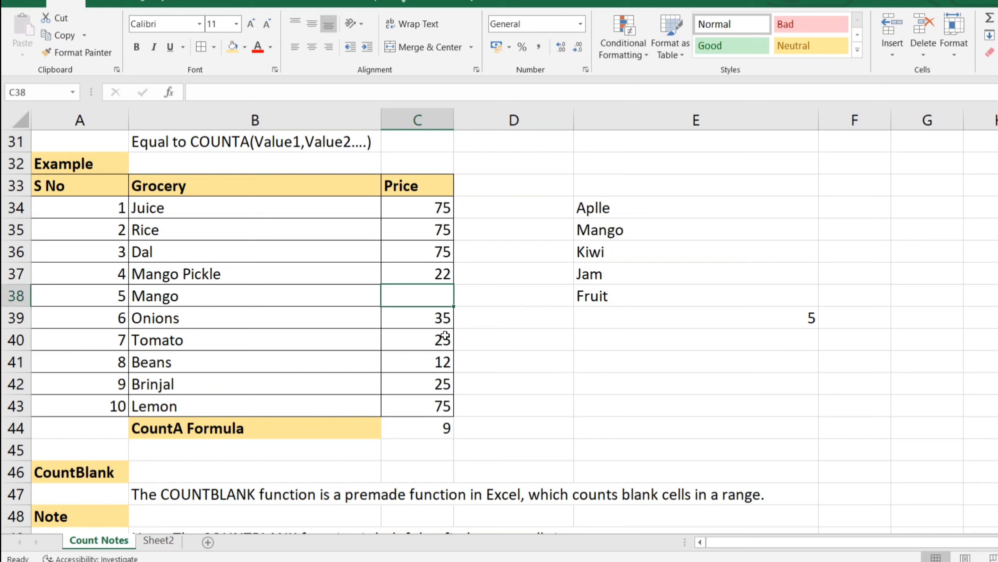
{"action": "type", "text": "Adds"}
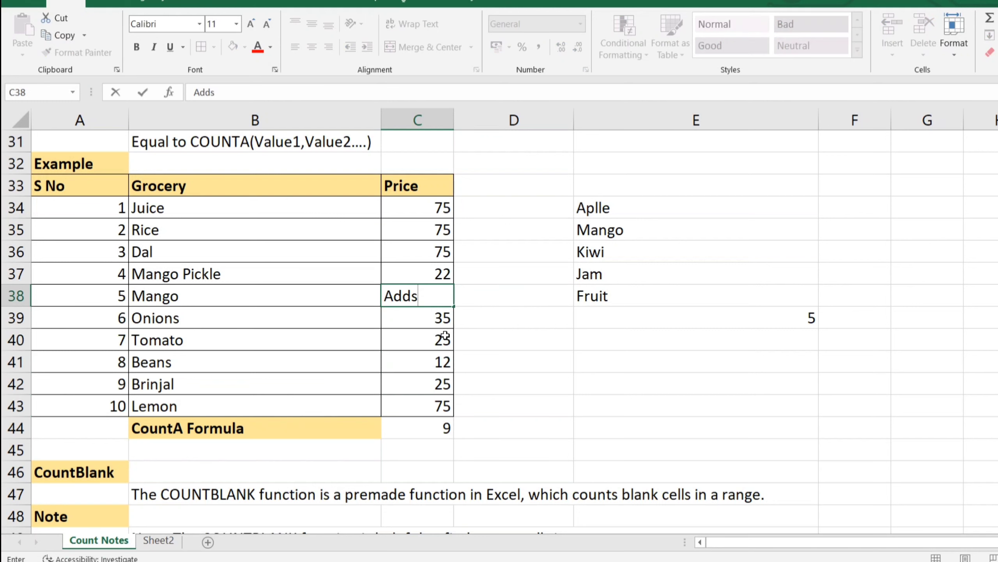
{"action": "key", "text": "Return"}
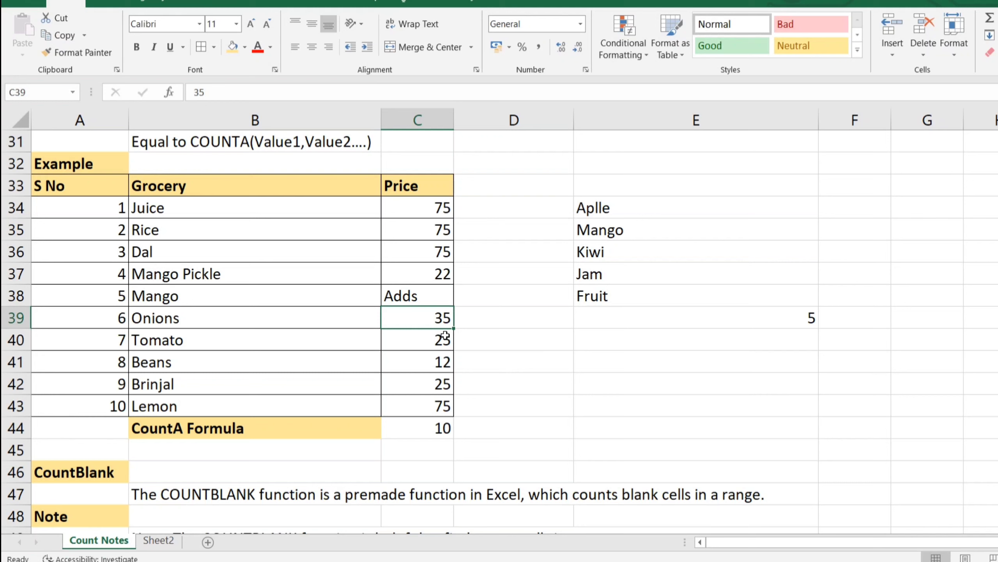
Replace the formula in E39 below the list of item names with =COUNTA(E34:E38)
{"action": "key", "text": "Right"}
{"action": "key", "text": "Right"}
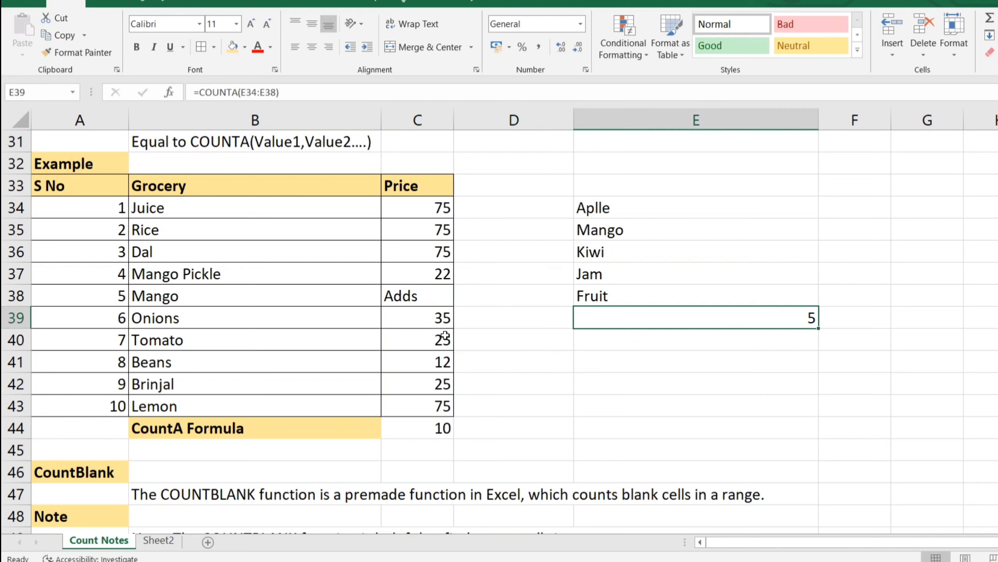
{"action": "key", "text": "Delete"}
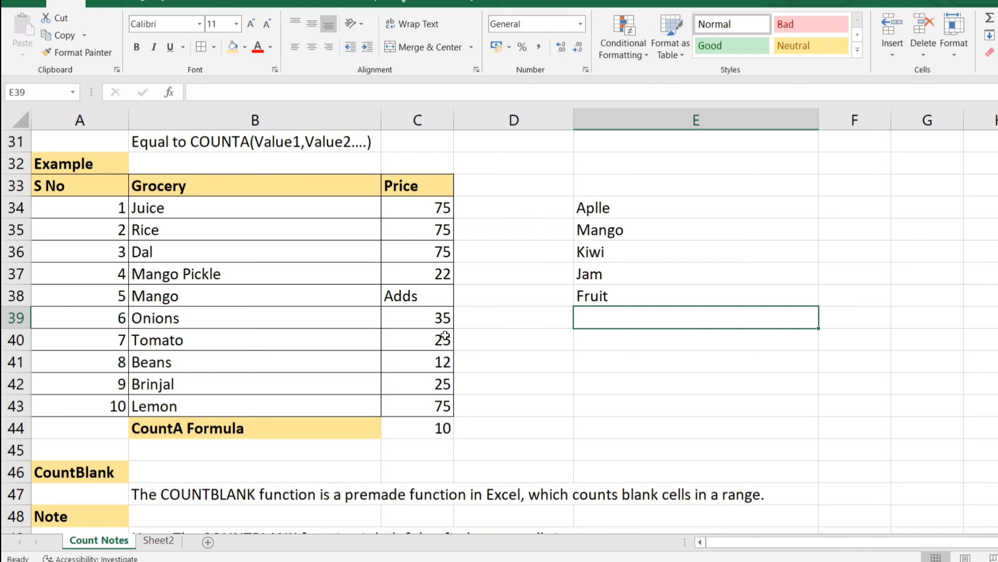
{"action": "type", "text": "=c"}
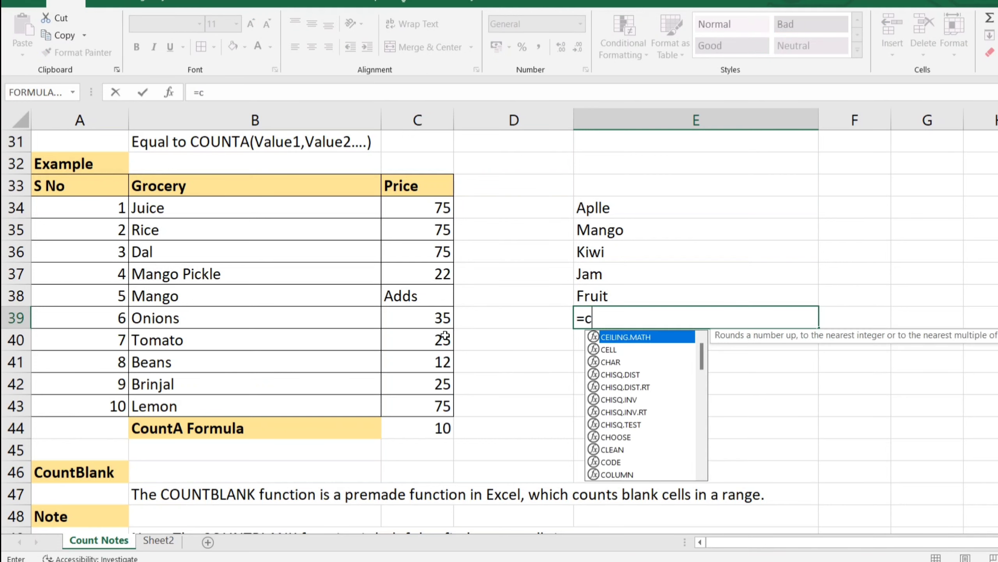
{"action": "type", "text": "ounta"}
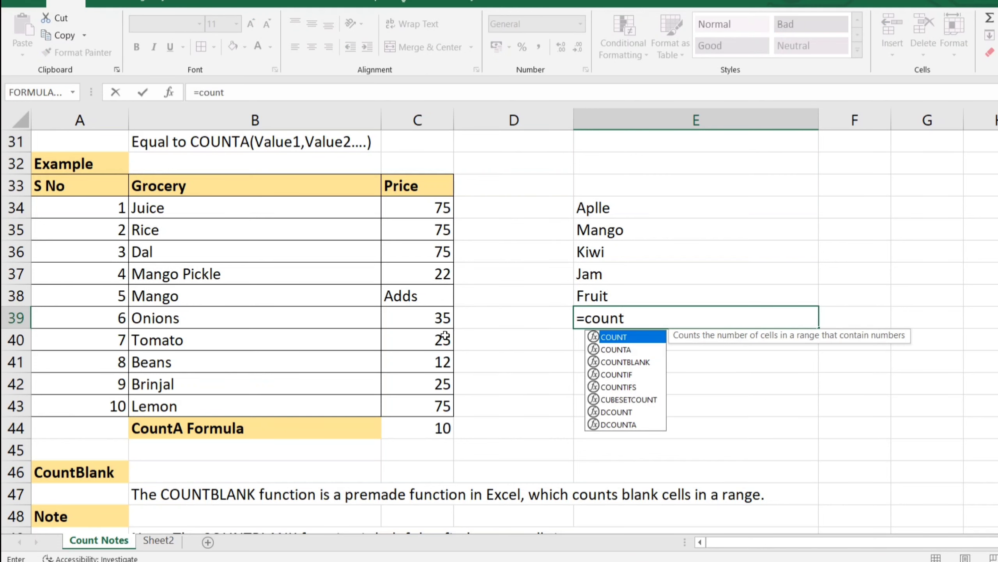
{"action": "key", "text": "Tab"}
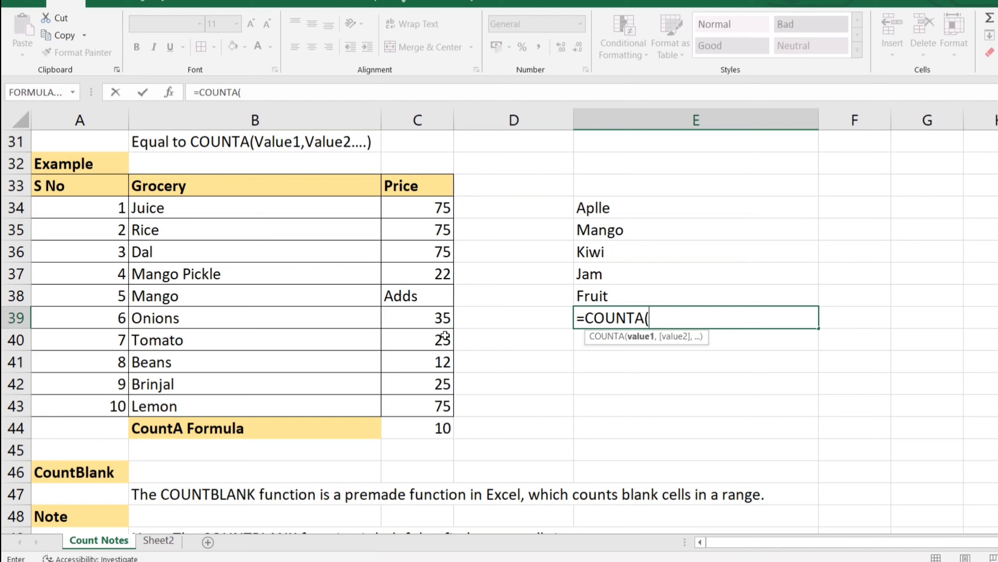
{"action": "key", "text": "Up"}
{"action": "key", "text": "shift+Up"}
{"action": "key", "text": "shift+Up"}
{"action": "key", "text": "shift+Up"}
{"action": "key", "text": "shift+Up"}
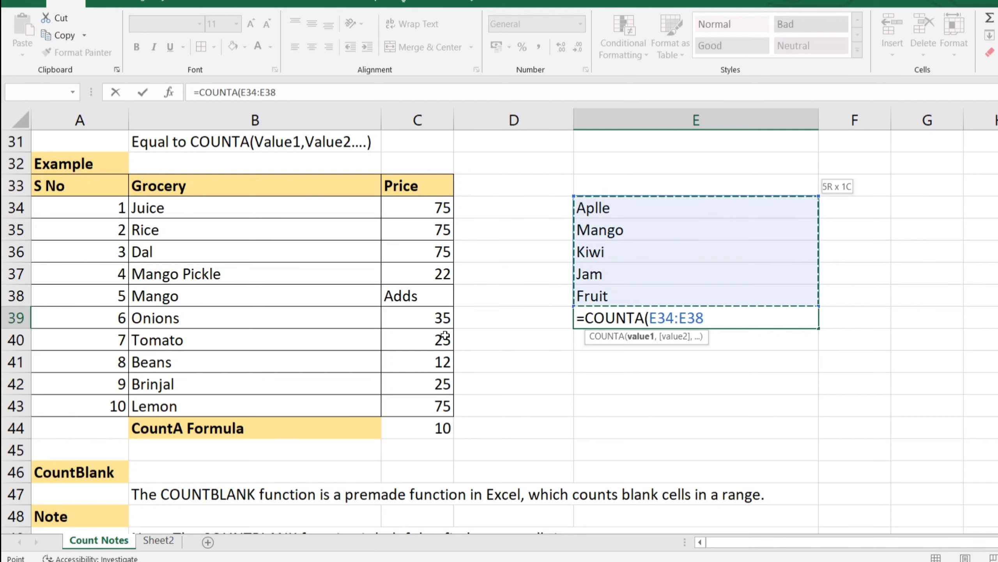
{"action": "type", "text": ")"}
{"action": "key", "text": "Return"}
{"action": "key", "text": "Up"}
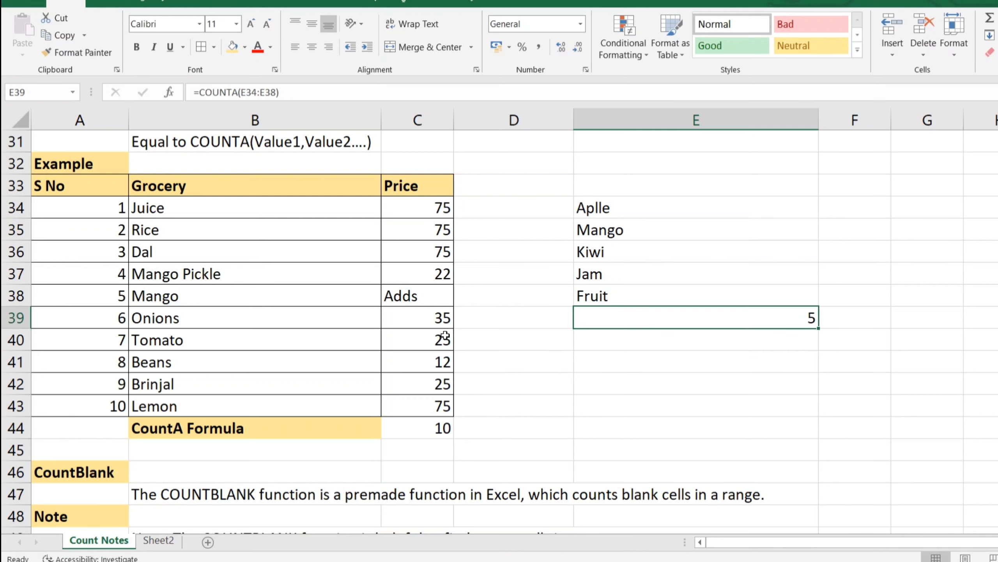
Select the item names in E34:E38 to review the entries covered by the COUNTA formula
{"action": "key", "text": "Up"}
{"action": "key", "text": "shift+Up"}
{"action": "key", "text": "shift+Up"}
{"action": "key", "text": "shift+Up"}
{"action": "key", "text": "shift+Up"}
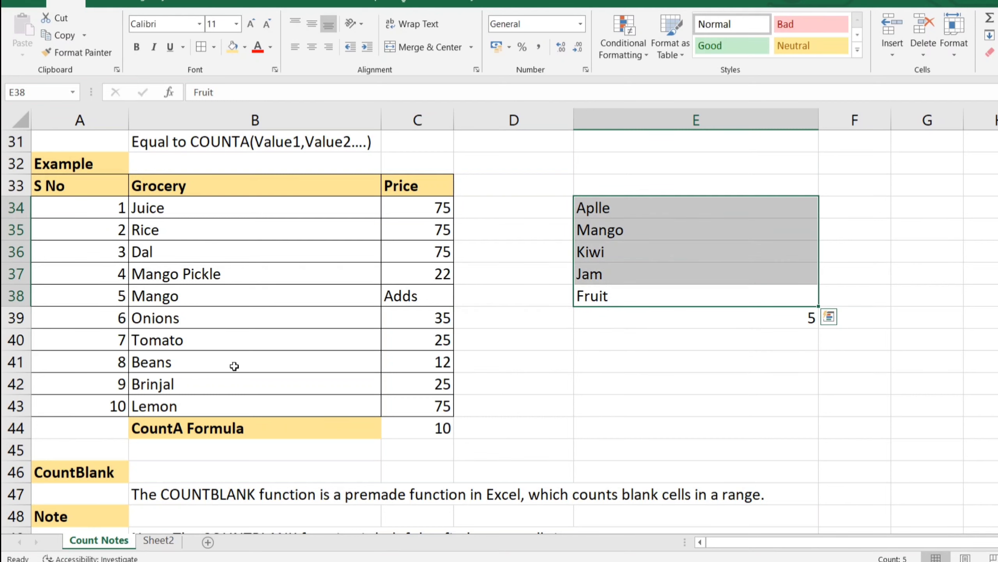
Read the CountBlank section's definition in B47, its note in B49 and its syntax in B50
{"action": "scroll", "coordinate": [234, 363], "scroll_direction": "down", "scroll_amount": 2}
{"action": "left_click", "coordinate": [109, 360]}
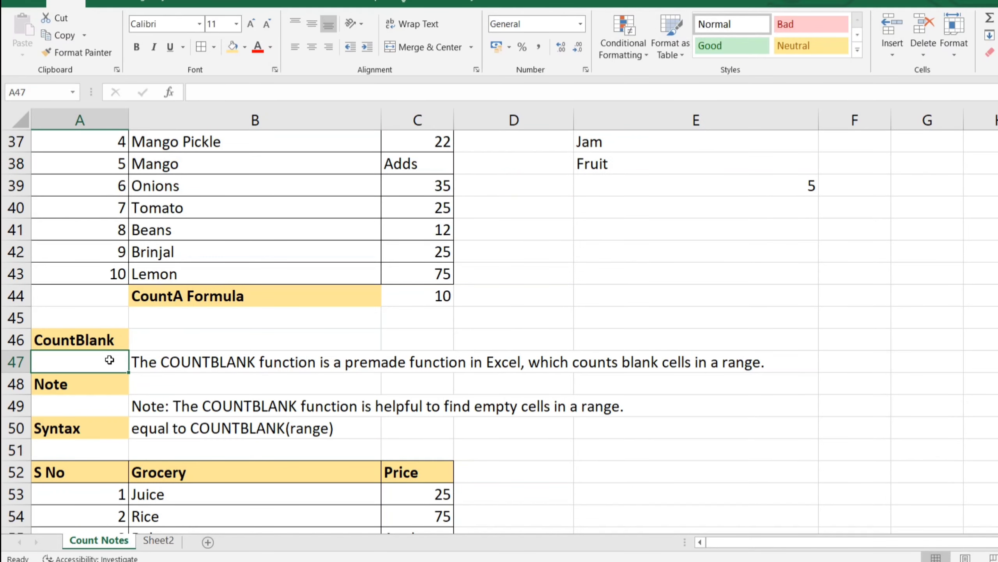
{"action": "key", "text": "Right"}
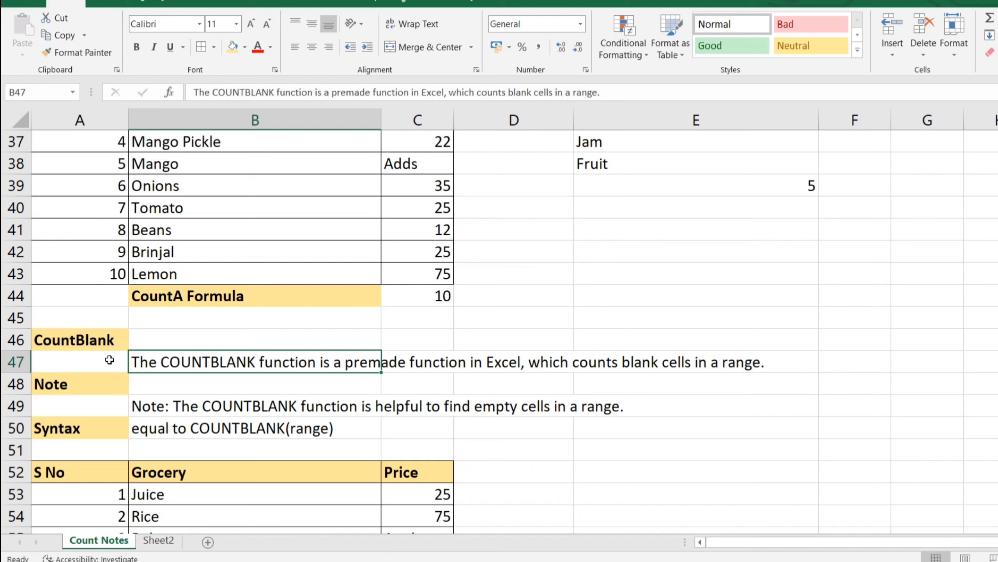
{"action": "key", "text": "Down"}
{"action": "key", "text": "Left"}
{"action": "key", "text": "Down"}
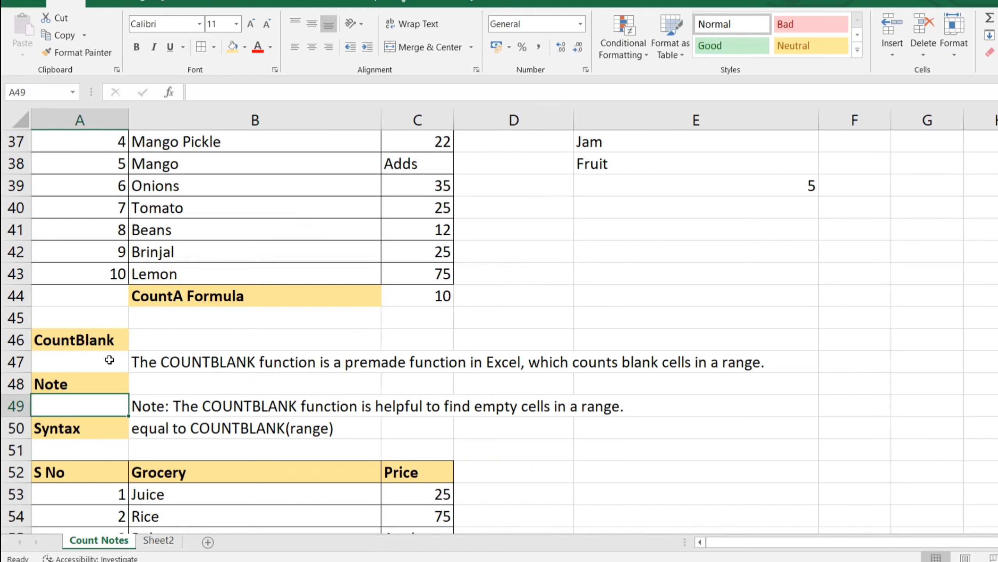
{"action": "key", "text": "Right"}
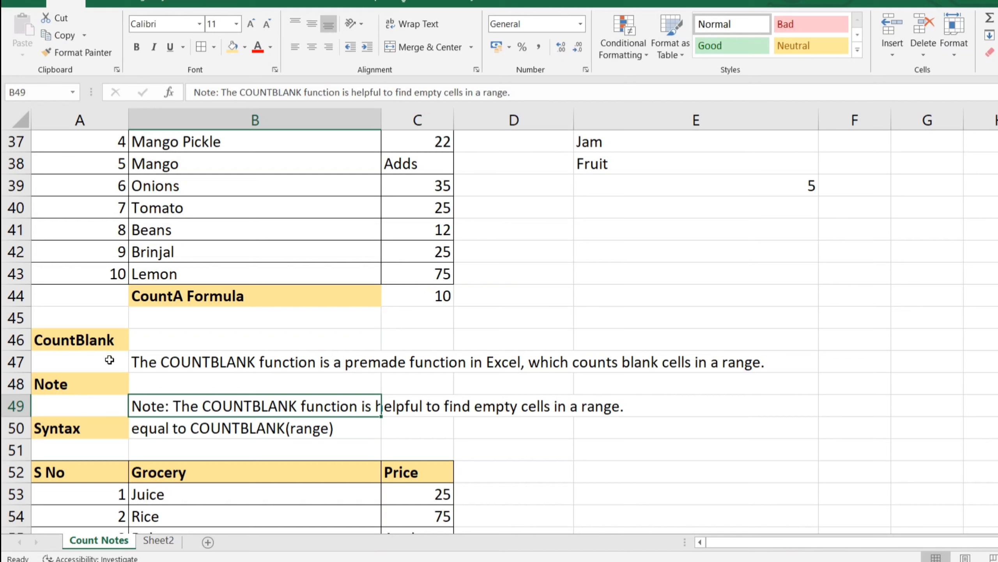
{"action": "key", "text": "Down"}
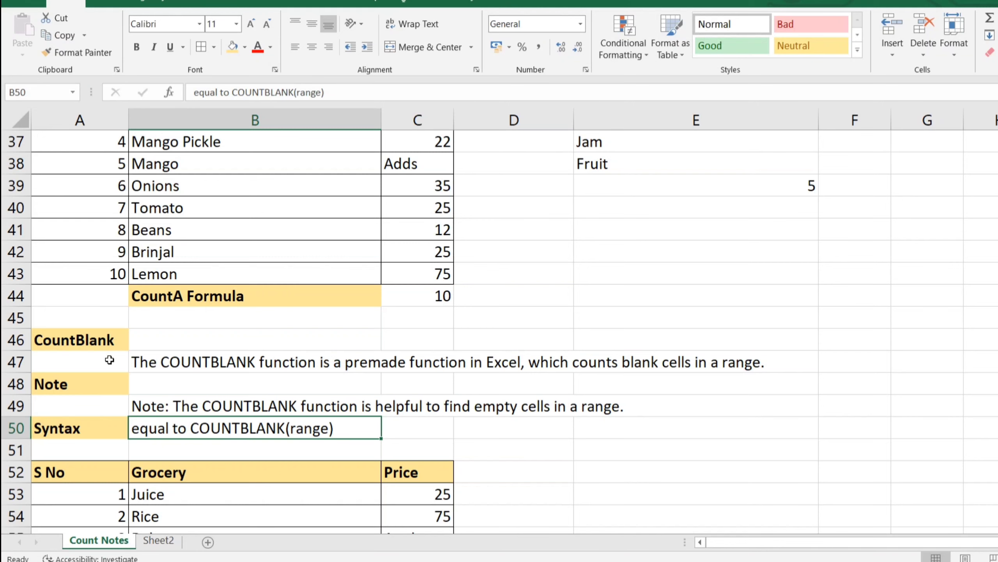
Examine the CountBlank example's grocery table and locate Mango's empty price cell C57
{"action": "scroll", "coordinate": [109, 359], "scroll_direction": "down", "scroll_amount": 2}
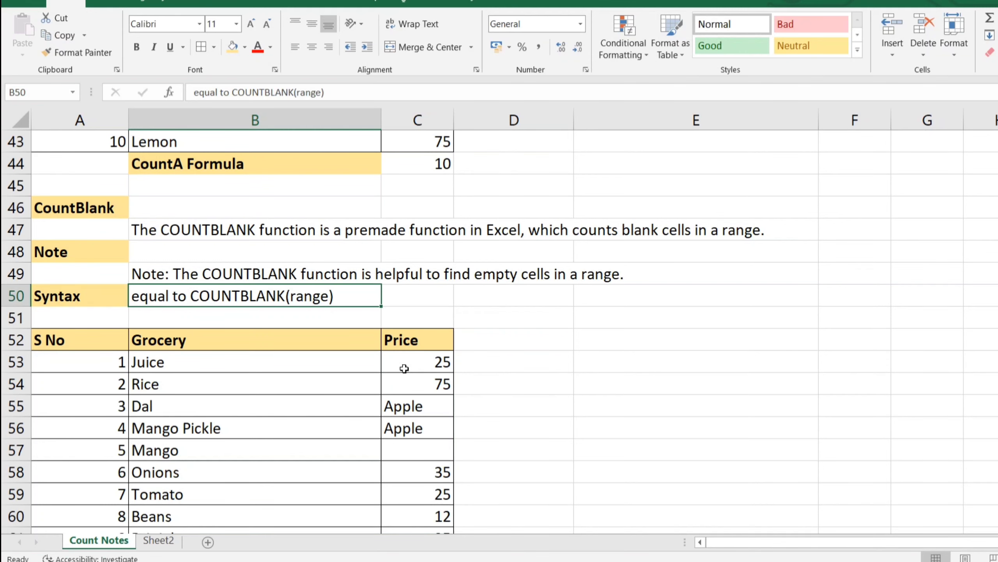
{"action": "scroll", "coordinate": [404, 368], "scroll_direction": "down", "scroll_amount": 3}
{"action": "scroll", "coordinate": [343, 346], "scroll_direction": "up", "scroll_amount": 2}
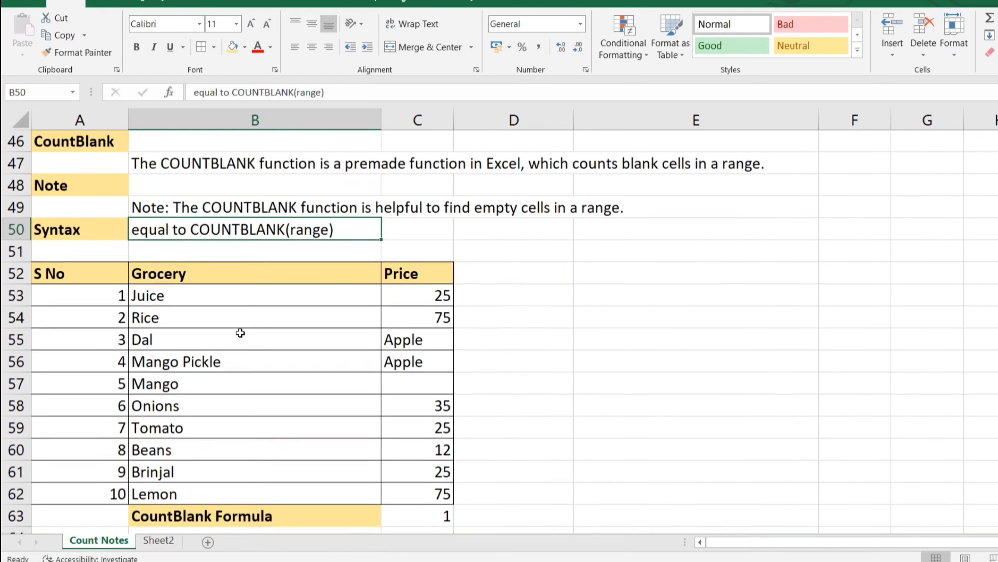
{"action": "left_click", "coordinate": [130, 278]}
{"action": "scroll", "coordinate": [415, 364], "scroll_direction": "down", "scroll_amount": 1}
{"action": "left_click", "coordinate": [411, 321]}
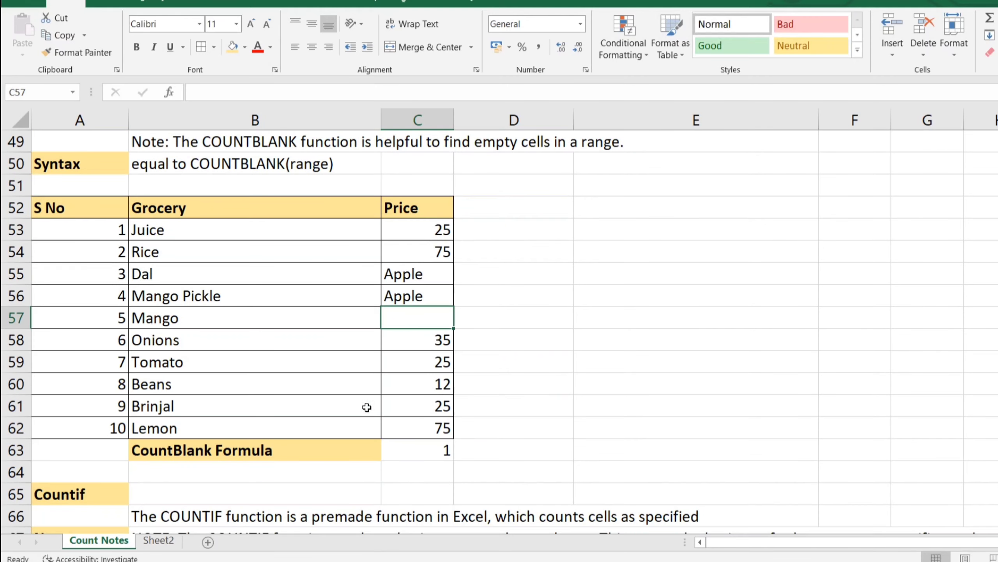
Replace the CountBlank formula result in C63 with =COUNTBLANK(C53:C62)
{"action": "left_click", "coordinate": [436, 449]}
{"action": "key", "text": "Delete"}
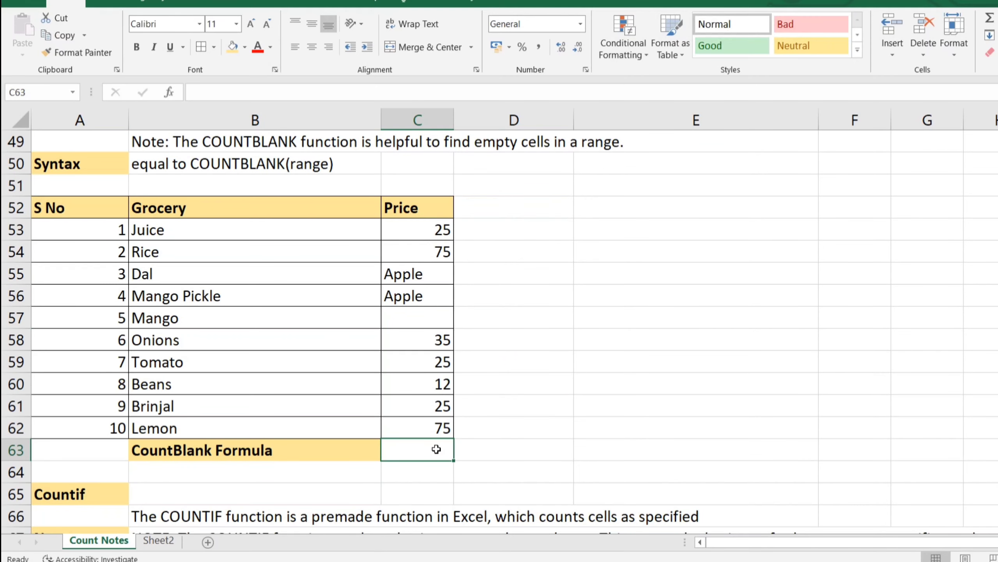
{"action": "type", "text": "=o"}
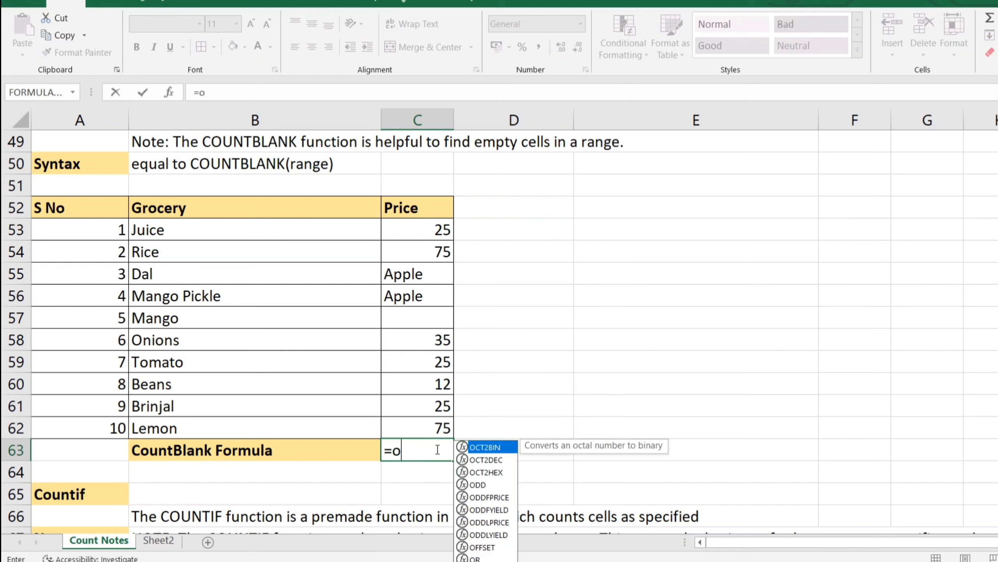
{"action": "key", "text": "BackSpace"}
{"action": "type", "text": "c"}
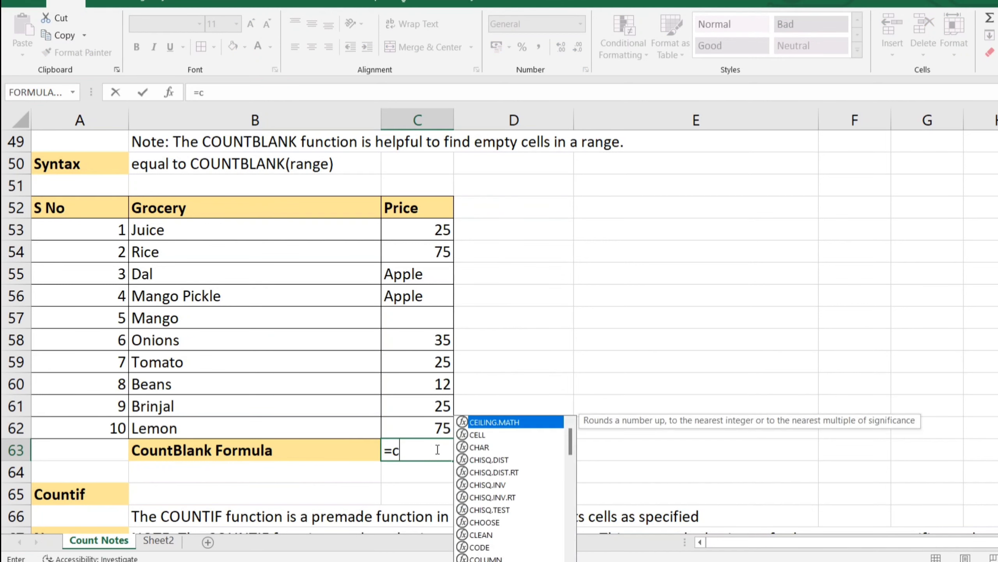
{"action": "type", "text": "ountb"}
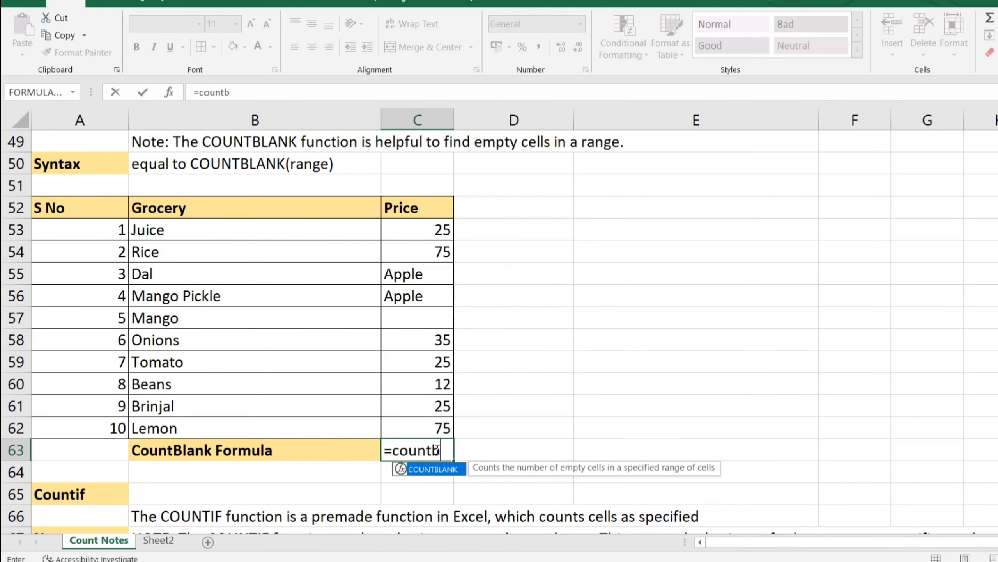
{"action": "key", "text": "Tab"}
{"action": "key", "text": "Up"}
{"action": "key", "text": "shift+Up"}
{"action": "key", "text": "shift+Up"}
{"action": "key", "text": "shift+Up"}
{"action": "key", "text": "shift+Up"}
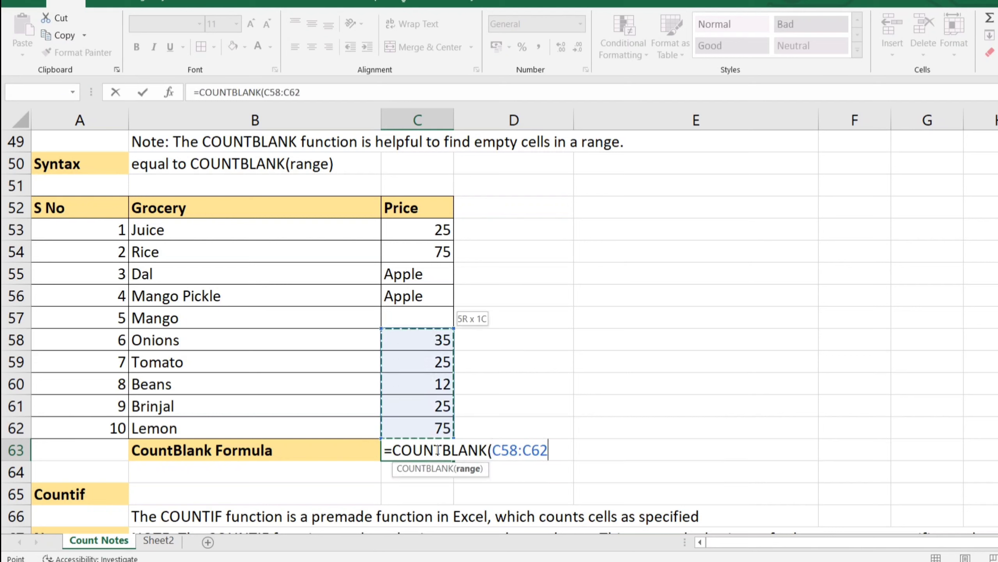
{"action": "key", "text": "shift+Up"}
{"action": "key", "text": "shift+Up"}
{"action": "key", "text": "shift+Up"}
{"action": "key", "text": "shift+Up"}
{"action": "key", "text": "shift+Up"}
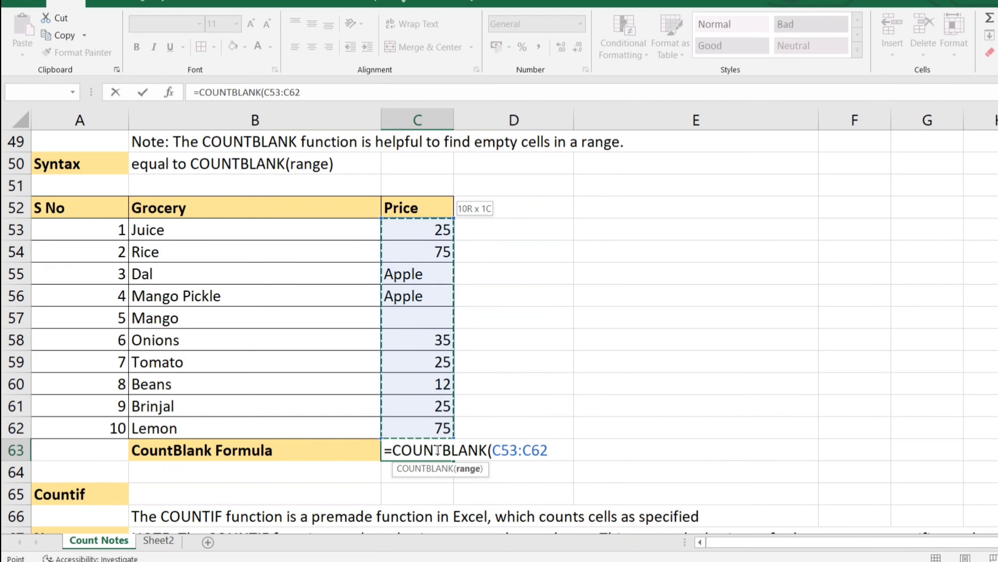
{"action": "type", "text": ")"}
{"action": "key", "text": "Return"}
Go through the prices above the CountBlank formula and locate the empty cell C57 that it counts
{"action": "key", "text": "Up"}
{"action": "key", "text": "Up"}
{"action": "key", "text": "Up"}
{"action": "key", "text": "Up"}
{"action": "key", "text": "Up"}
{"action": "key", "text": "Up"}
{"action": "key", "text": "Up"}
{"action": "key", "text": "Up"}
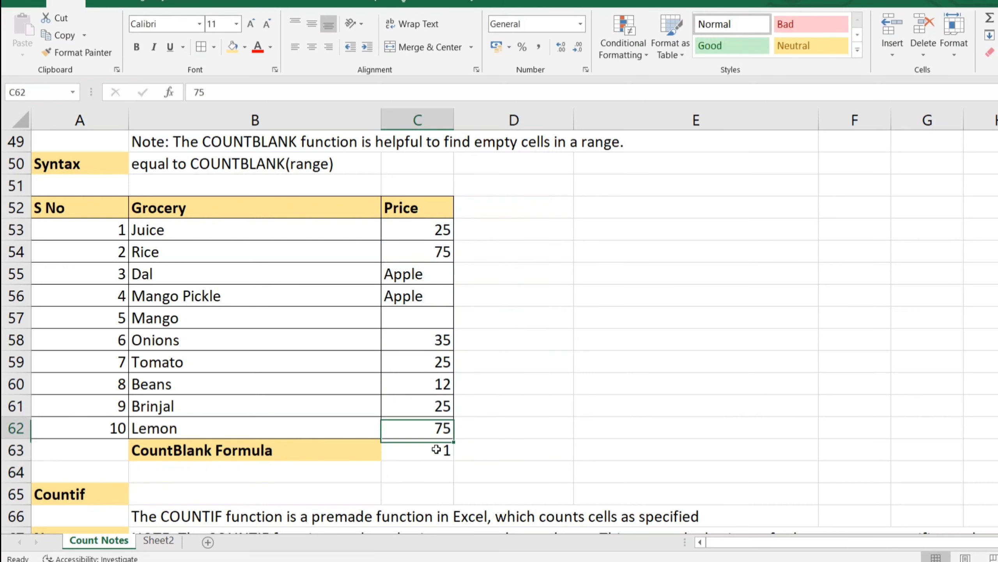
{"action": "key", "text": "Down"}
{"action": "key", "text": "Right"}
{"action": "key", "text": "Left"}
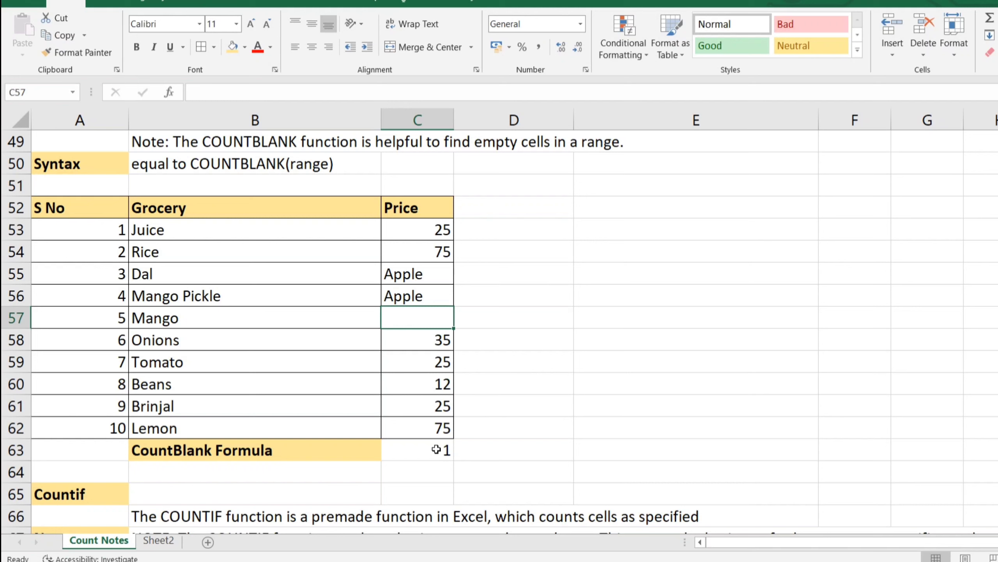
Read the Countif section's definition in B66, its note in B67 and its syntax in B68
{"action": "key", "text": "Down"}
{"action": "key", "text": "Down"}
{"action": "key", "text": "Down"}
{"action": "key", "text": "Down"}
{"action": "key", "text": "Down"}
{"action": "key", "text": "Down"}
{"action": "key", "text": "Down"}
{"action": "key", "text": "Down"}
{"action": "key", "text": "Down"}
{"action": "key", "text": "Left"}
{"action": "key", "text": "Left"}
{"action": "key", "text": "Right"}
{"action": "scroll", "coordinate": [436, 450], "scroll_direction": "down", "scroll_amount": 2}
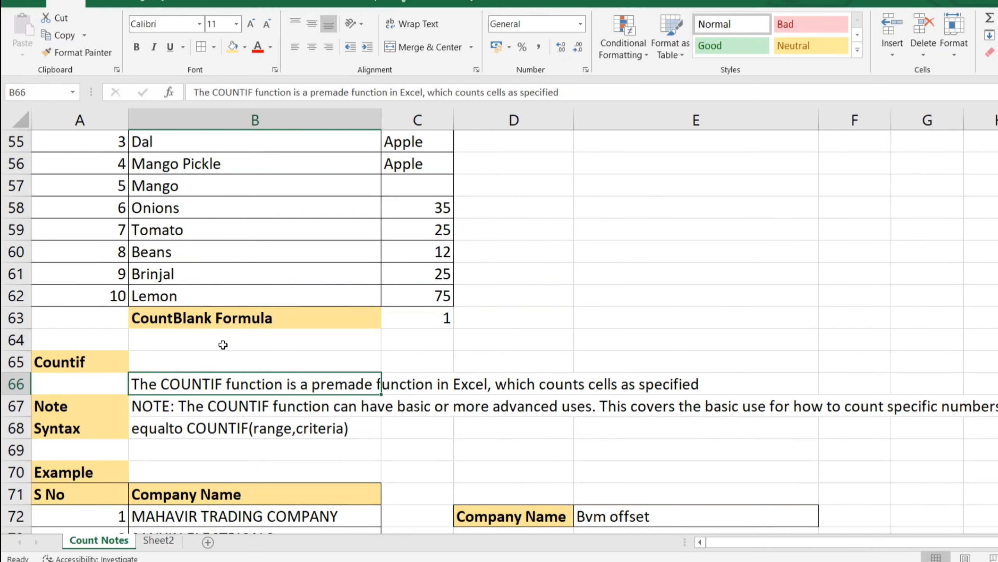
{"action": "scroll", "coordinate": [165, 319], "scroll_direction": "down", "scroll_amount": 3}
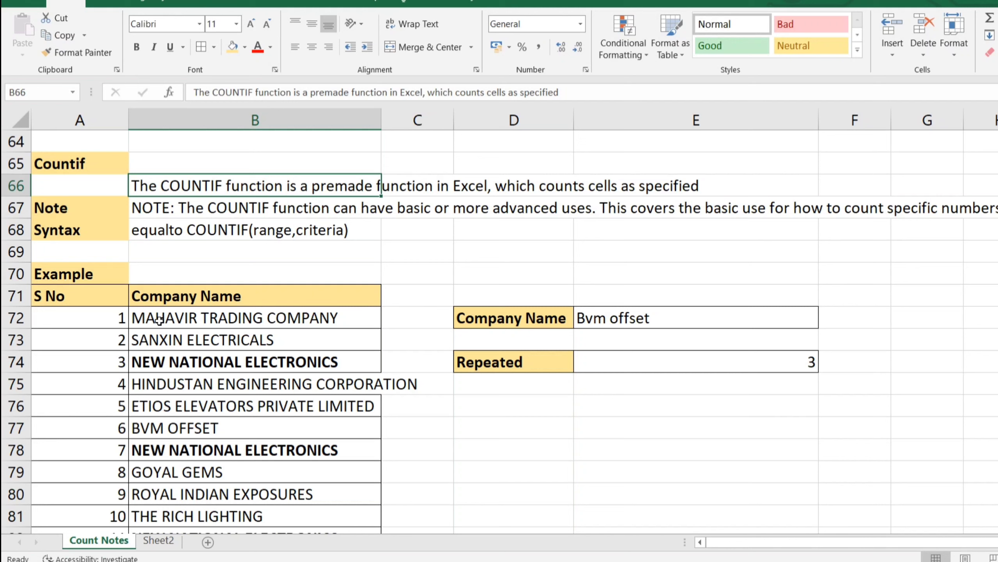
{"action": "key", "text": "Down"}
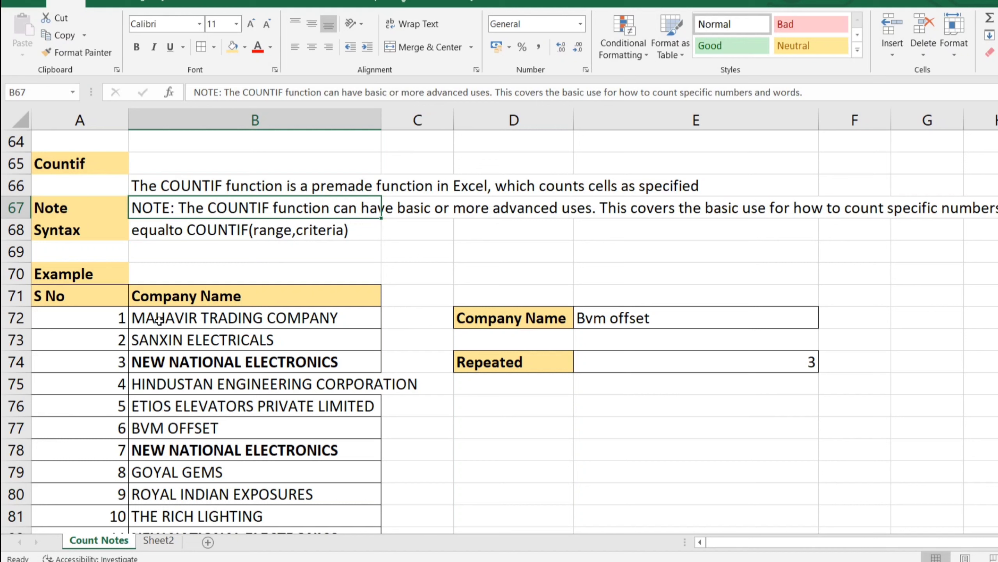
{"action": "key", "text": "Down"}
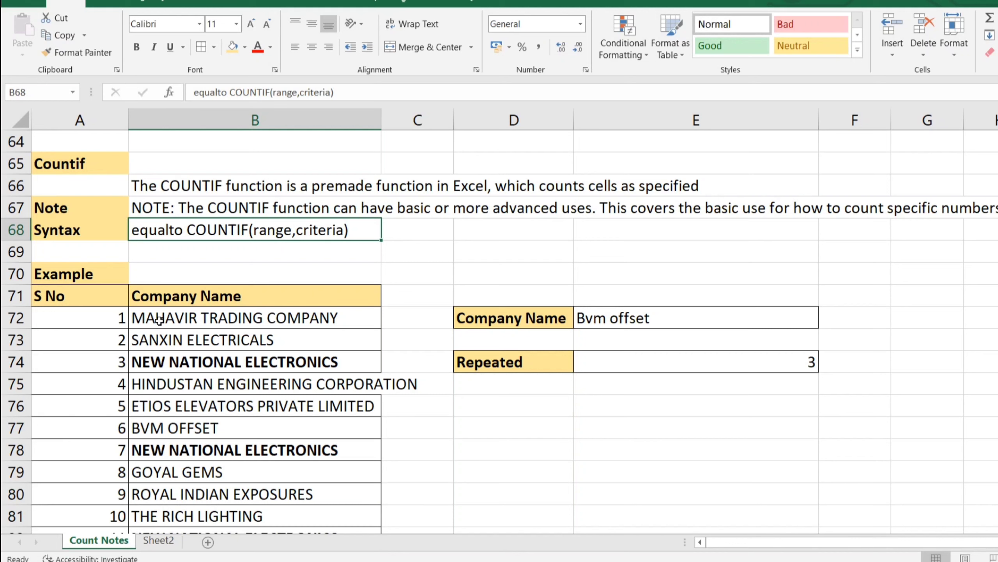
Examine the Countif example's headings and select its company names in B72:B83 for review
{"action": "key", "text": "Down"}
{"action": "key", "text": "Down"}
{"action": "key", "text": "Down"}
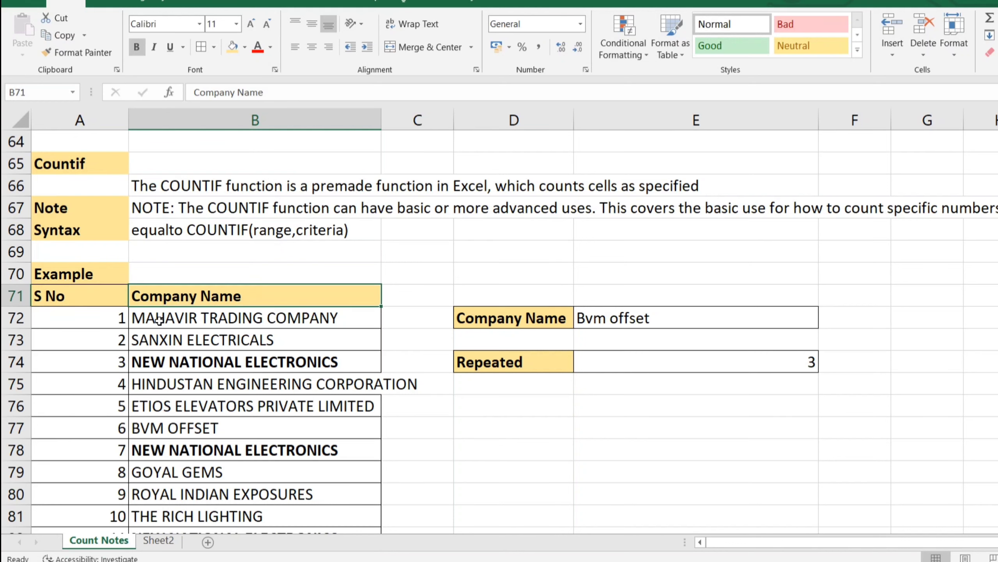
{"action": "key", "text": "Left"}
{"action": "key", "text": "Up"}
{"action": "key", "text": "Down"}
{"action": "key", "text": "Right"}
{"action": "key", "text": "Down"}
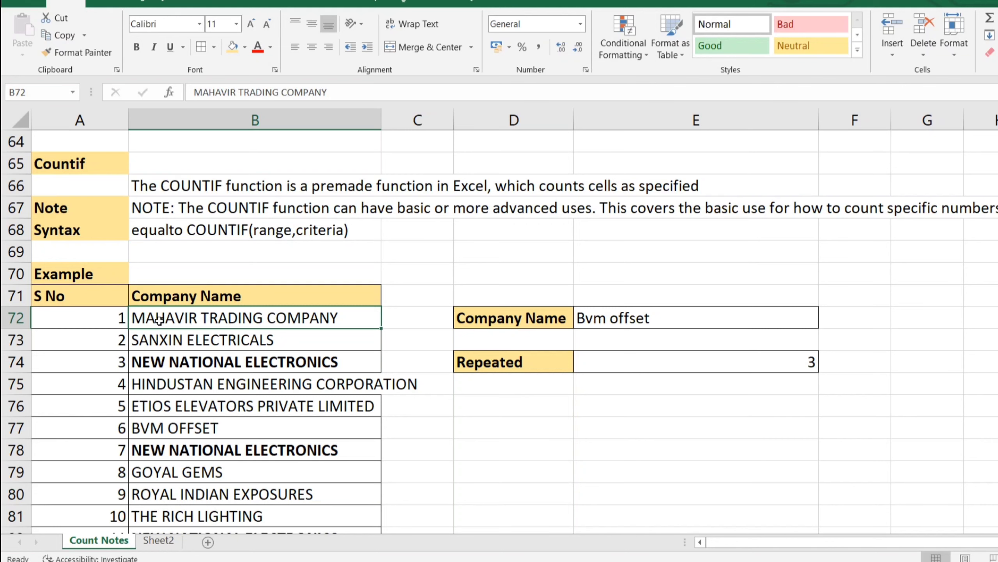
{"action": "key", "text": "ctrl+shift+Down"}
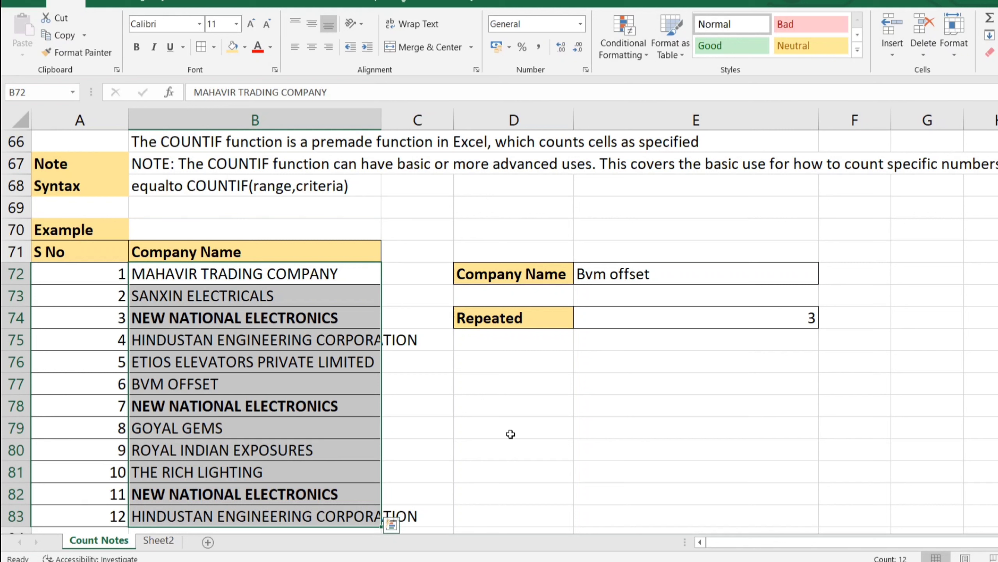
Replace the Repeated value in E74 with =COUNTIF(B72:B83,"new national electronics")
{"action": "left_click", "coordinate": [714, 318]}
{"action": "key", "text": "Delete"}
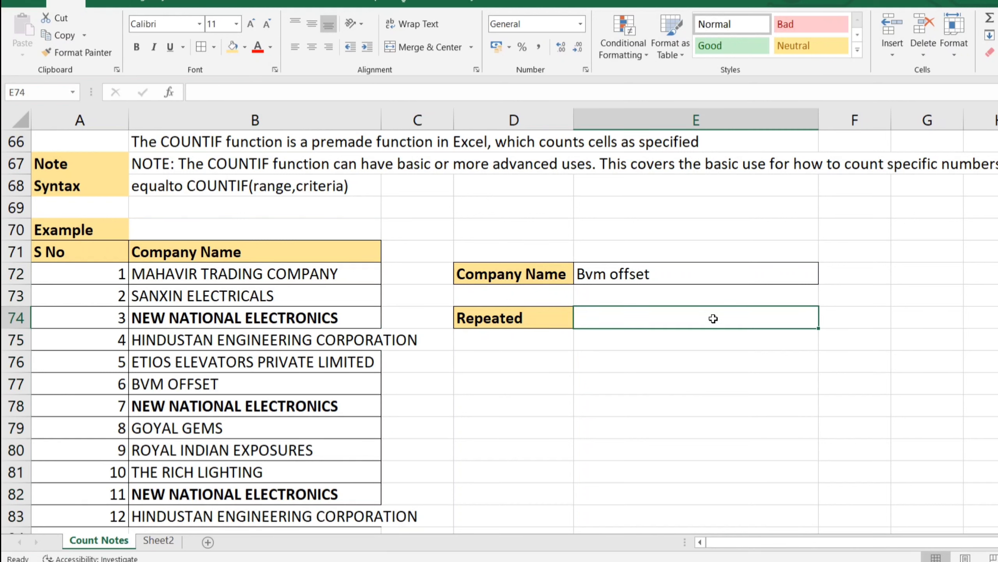
{"action": "type", "text": "=coun"}
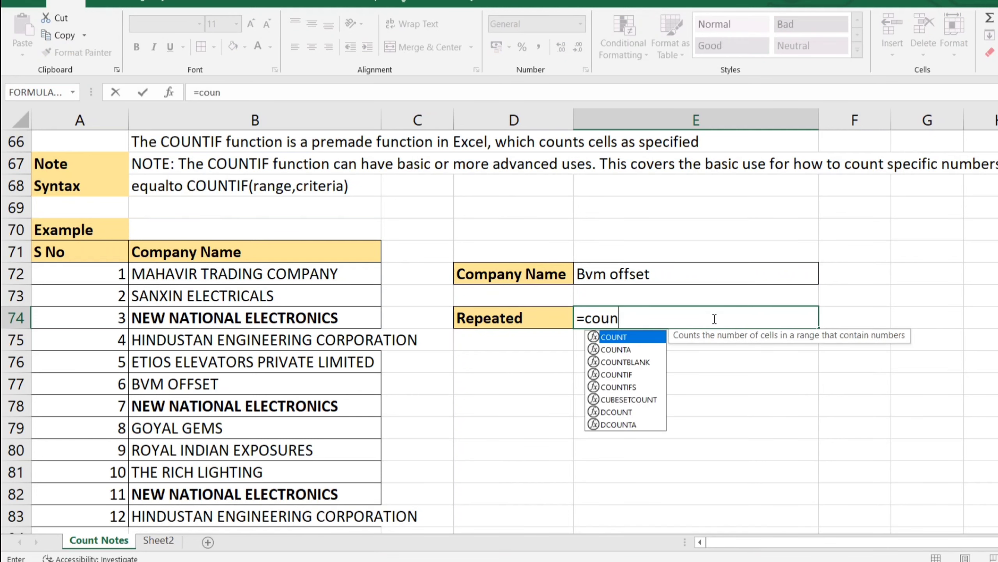
{"action": "type", "text": "tif"}
{"action": "key", "text": "Tab"}
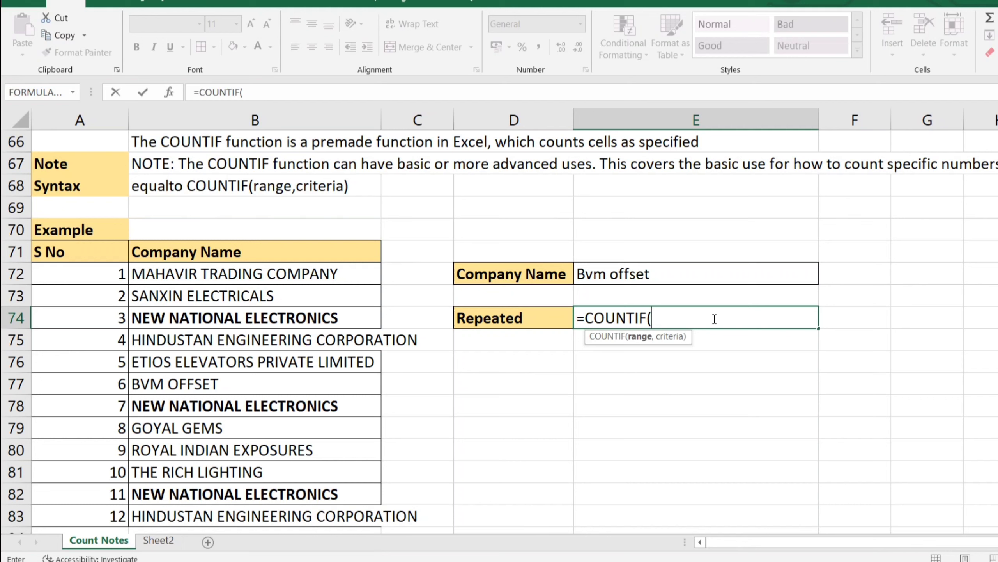
{"action": "key", "text": "Left"}
{"action": "key", "text": "Left"}
{"action": "key", "text": "Left"}
{"action": "key", "text": "Up"}
{"action": "key", "text": "Up"}
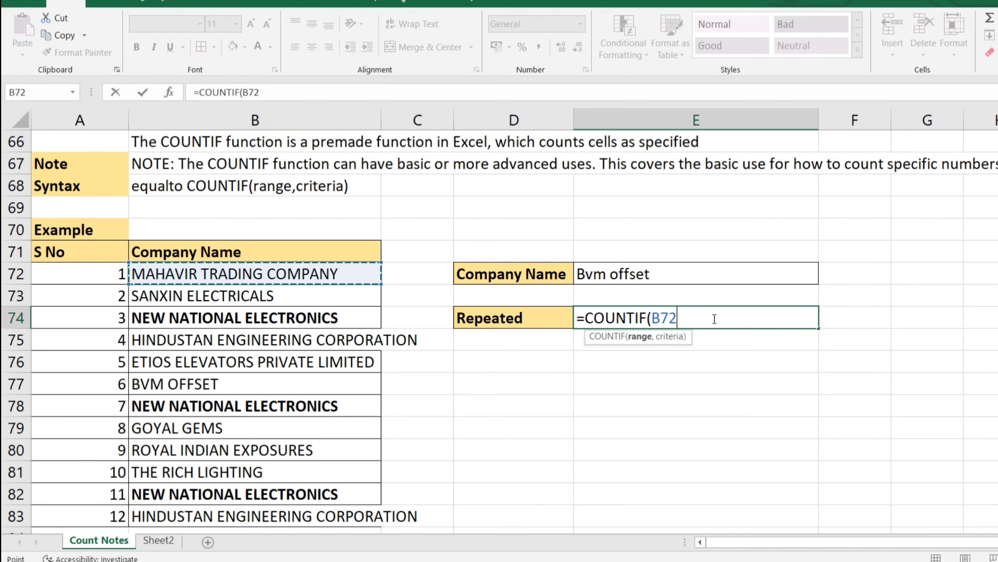
{"action": "key", "text": "ctrl+shift+Down"}
{"action": "type", "text": ","}
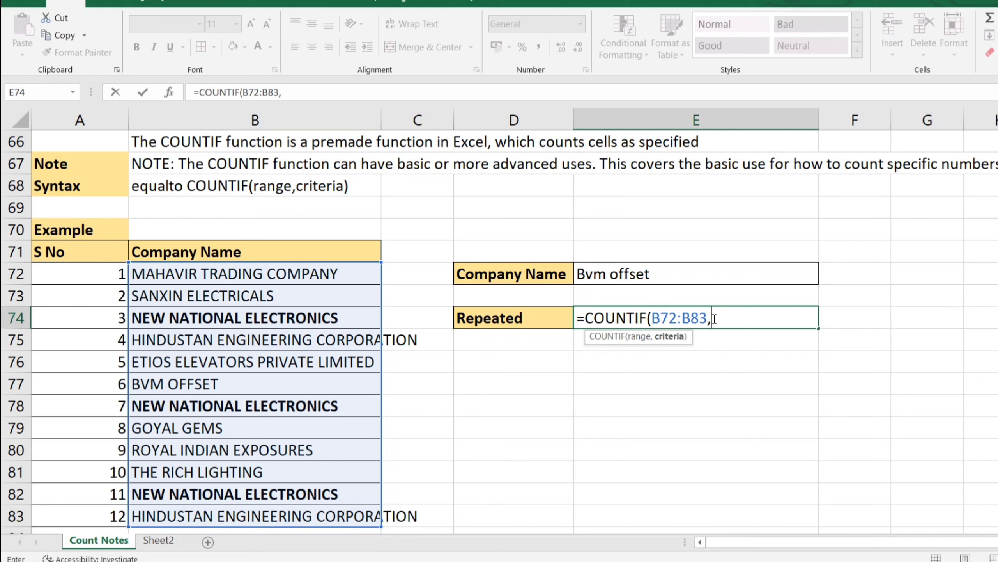
{"action": "type", "text": "\"new natio"}
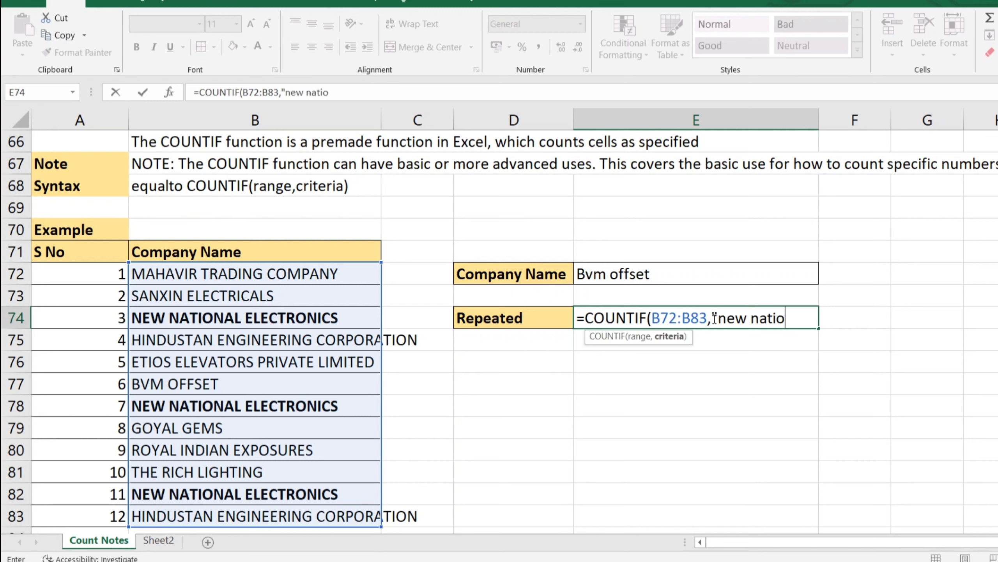
{"action": "type", "text": "nal elect"}
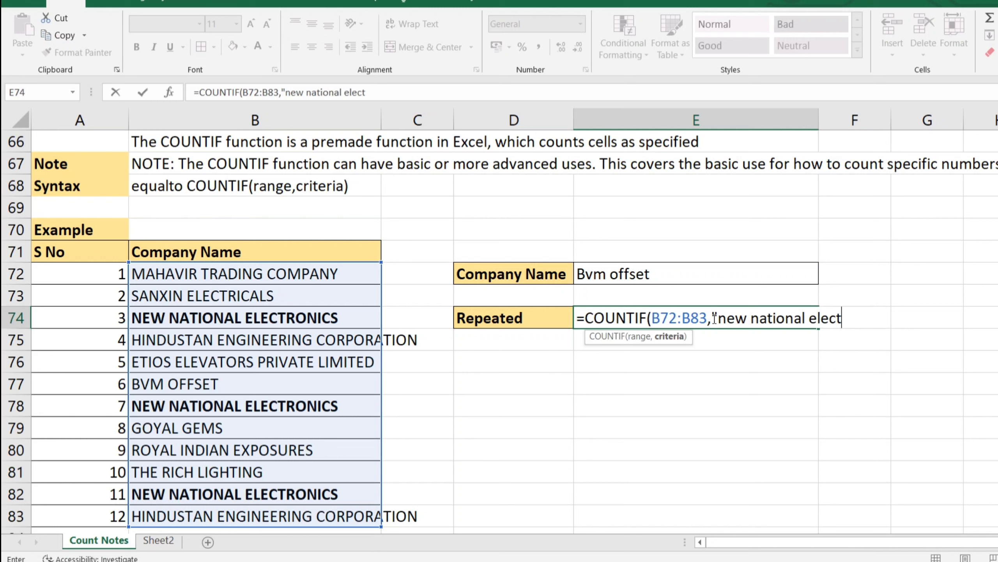
{"action": "type", "text": "ronice"}
{"action": "key", "text": "BackSpace"}
{"action": "type", "text": "s"}
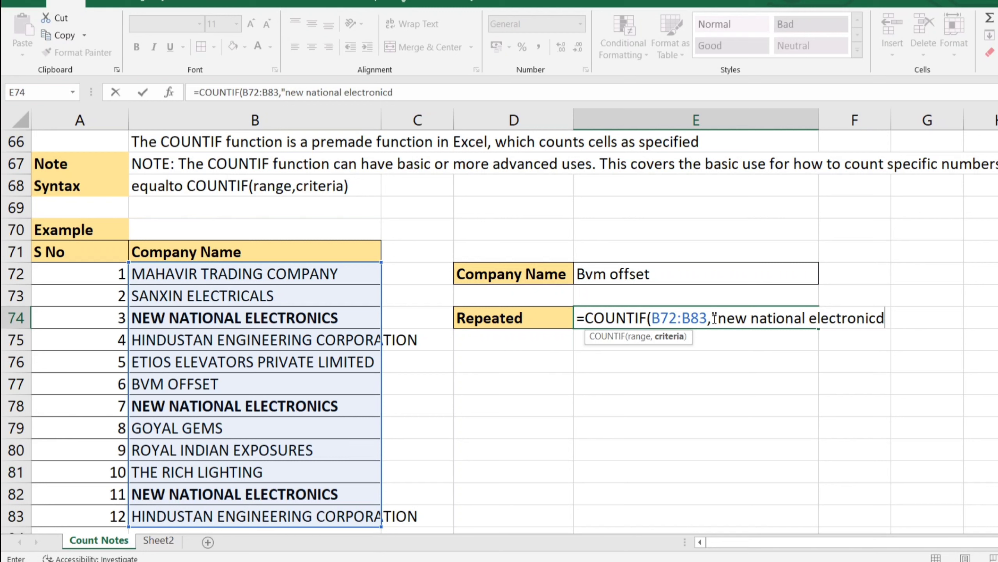
{"action": "type", "text": "\")"}
{"action": "key", "text": "Return"}
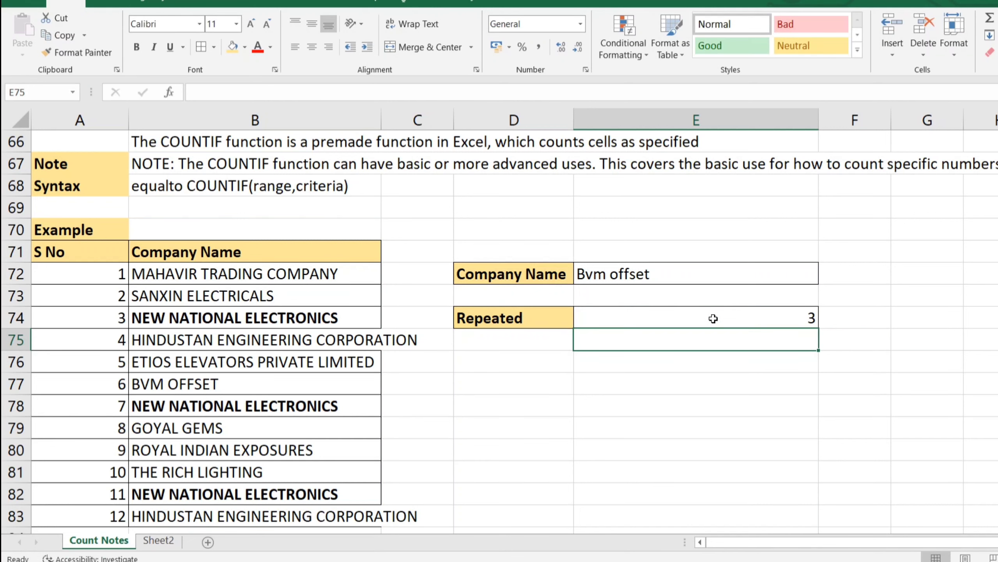
Check the COUNTIF formula in E74 against the NEW NATIONAL ELECTRONICS entries in B74, B78 and B82
{"action": "left_click", "coordinate": [713, 319]}
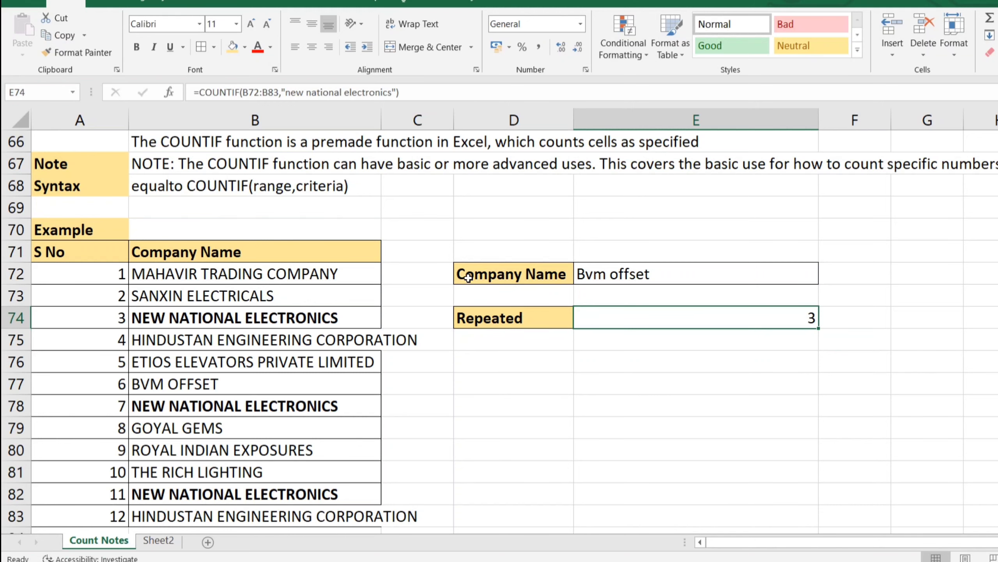
{"action": "left_click", "coordinate": [303, 309]}
{"action": "scroll", "coordinate": [356, 330], "scroll_direction": "down", "scroll_amount": 2}
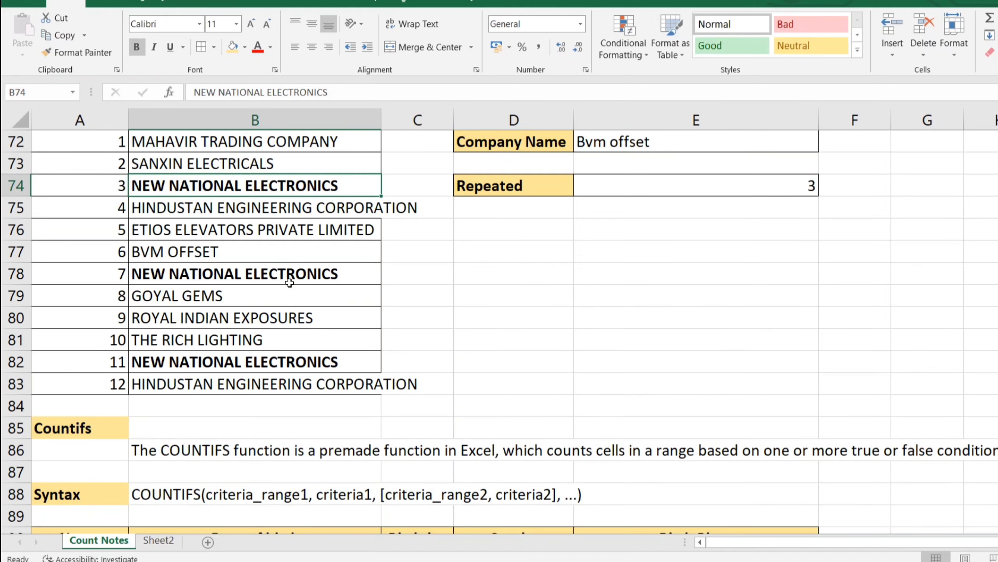
{"action": "left_click", "coordinate": [290, 275], "text": "ctrl"}
{"action": "left_click", "coordinate": [291, 353], "text": "ctrl"}
{"action": "scroll", "coordinate": [468, 357], "scroll_direction": "up", "scroll_amount": 1}
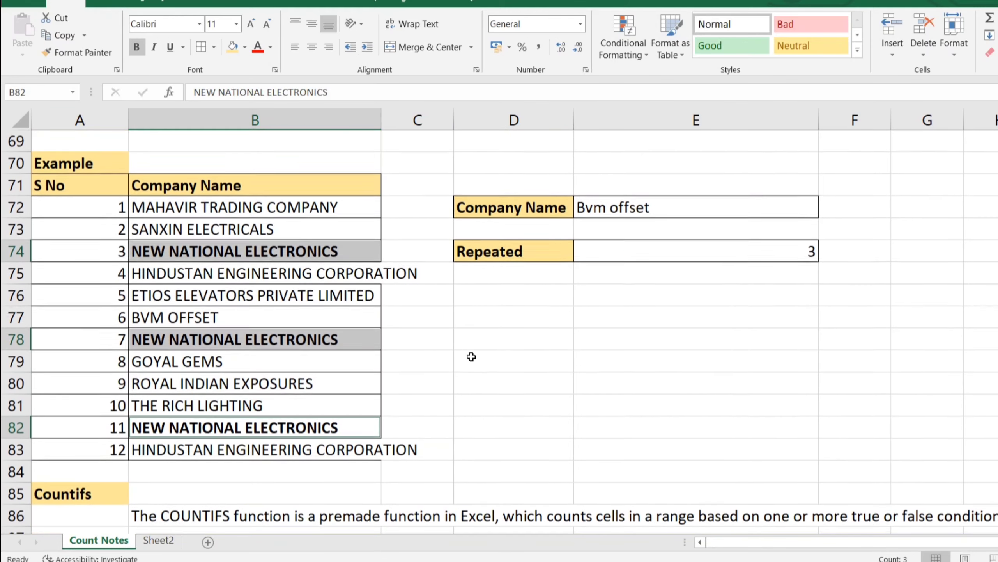
{"action": "scroll", "coordinate": [523, 334], "scroll_direction": "up", "scroll_amount": 1}
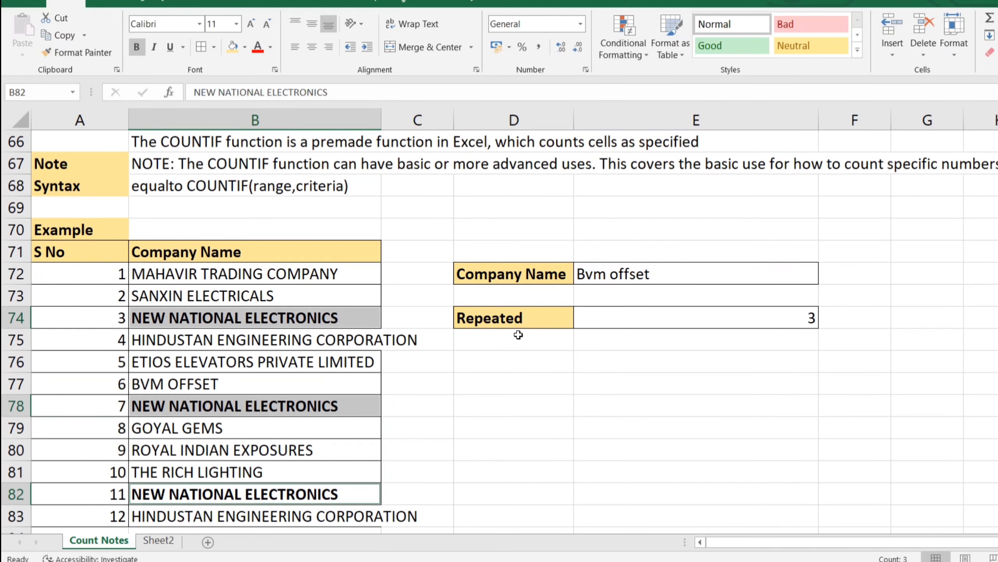
{"action": "left_click", "coordinate": [610, 313]}
Read the Countifs section's definition in B86 and its syntax in B88
{"action": "scroll", "coordinate": [438, 378], "scroll_direction": "down", "scroll_amount": 3}
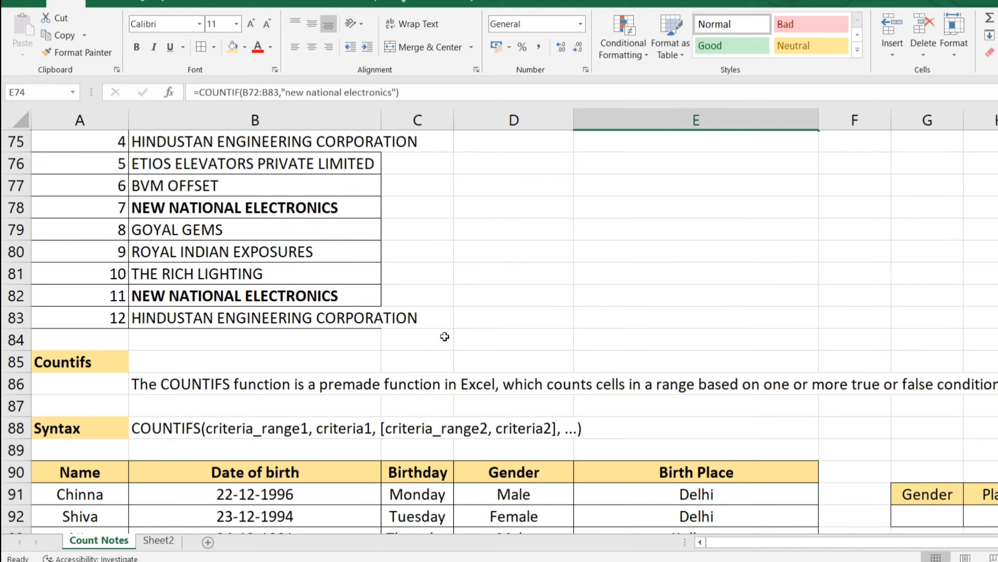
{"action": "scroll", "coordinate": [502, 344], "scroll_direction": "up", "scroll_amount": 2}
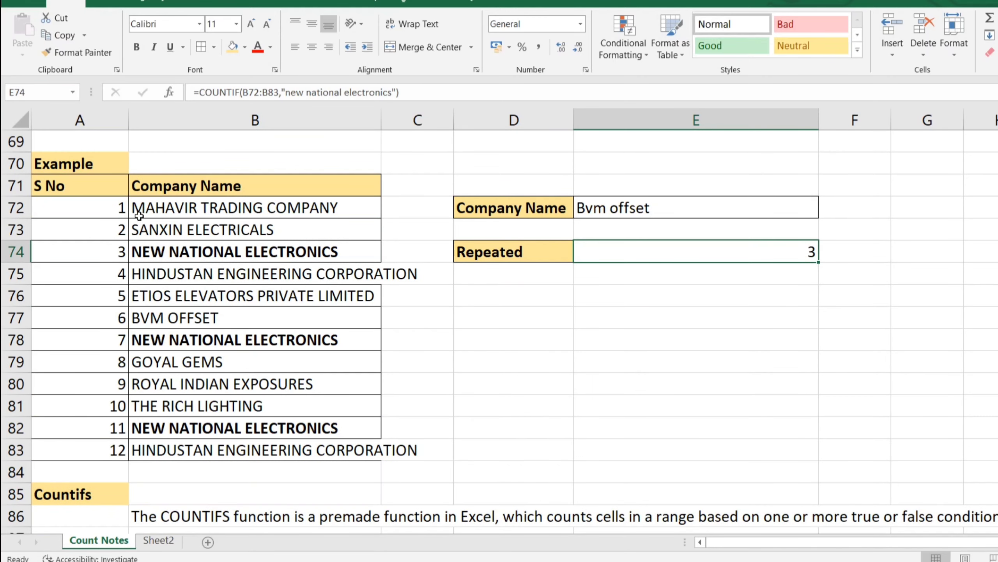
{"action": "scroll", "coordinate": [190, 345], "scroll_direction": "down", "scroll_amount": 2}
{"action": "scroll", "coordinate": [138, 371], "scroll_direction": "down", "scroll_amount": 2}
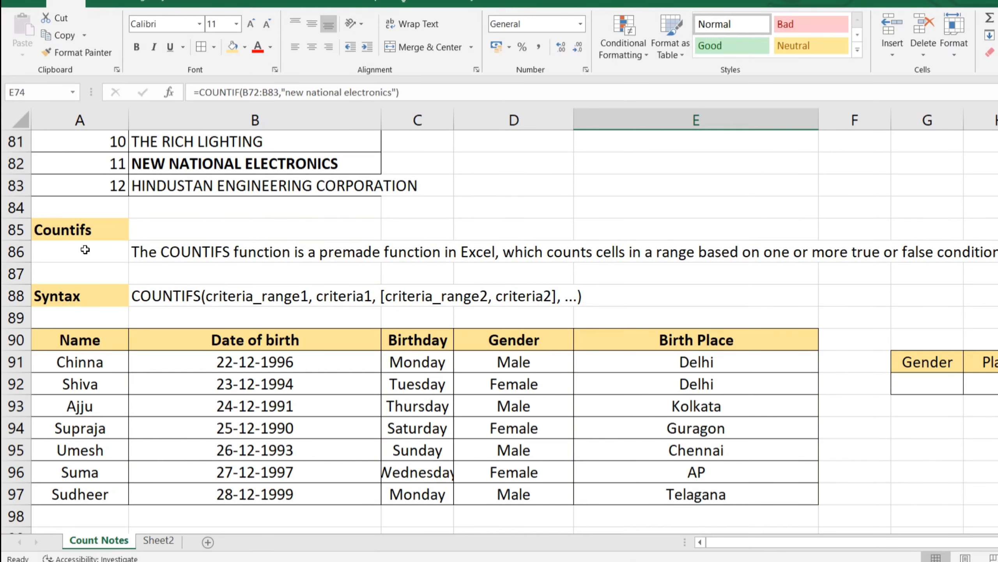
{"action": "left_click", "coordinate": [82, 233]}
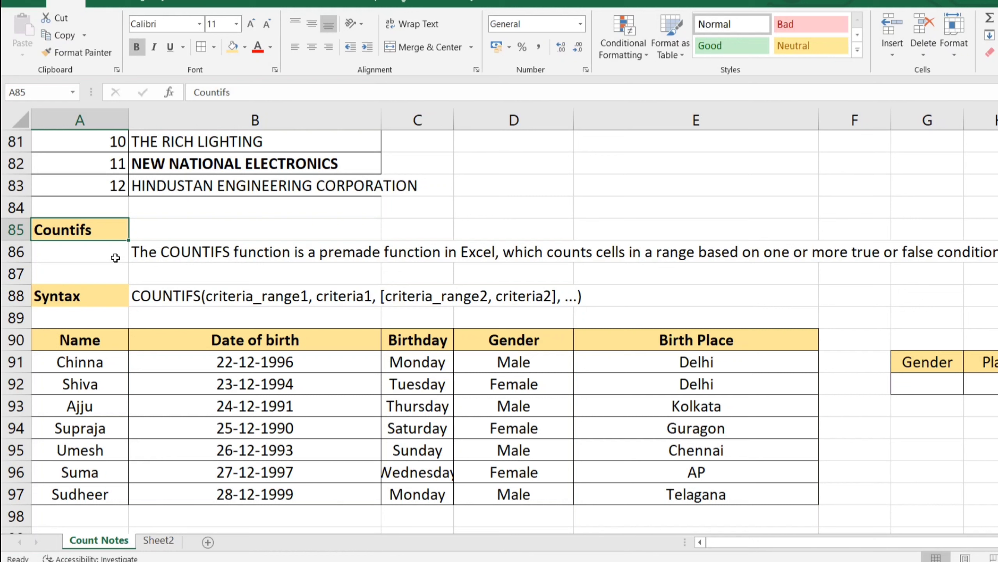
{"action": "key", "text": "Down"}
{"action": "key", "text": "Down"}
{"action": "key", "text": "Down"}
{"action": "key", "text": "Right"}
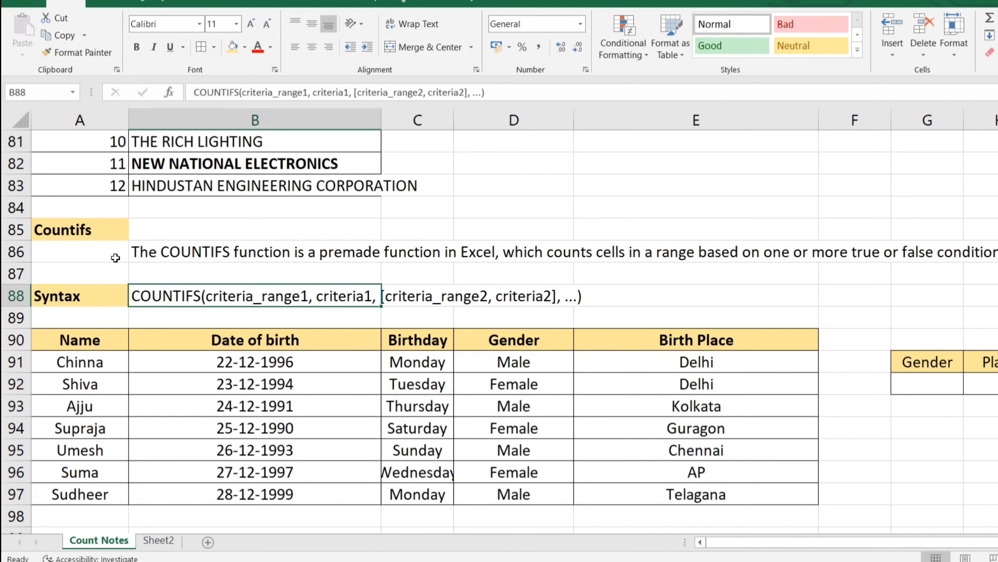
{"action": "key", "text": "Right"}
{"action": "key", "text": "Left"}
{"action": "key", "text": "Right"}
Clear the Count cell I92 in the Gender, Place and Count summary table beside the Countifs example
{"action": "key", "text": "Down"}
{"action": "key", "text": "Down"}
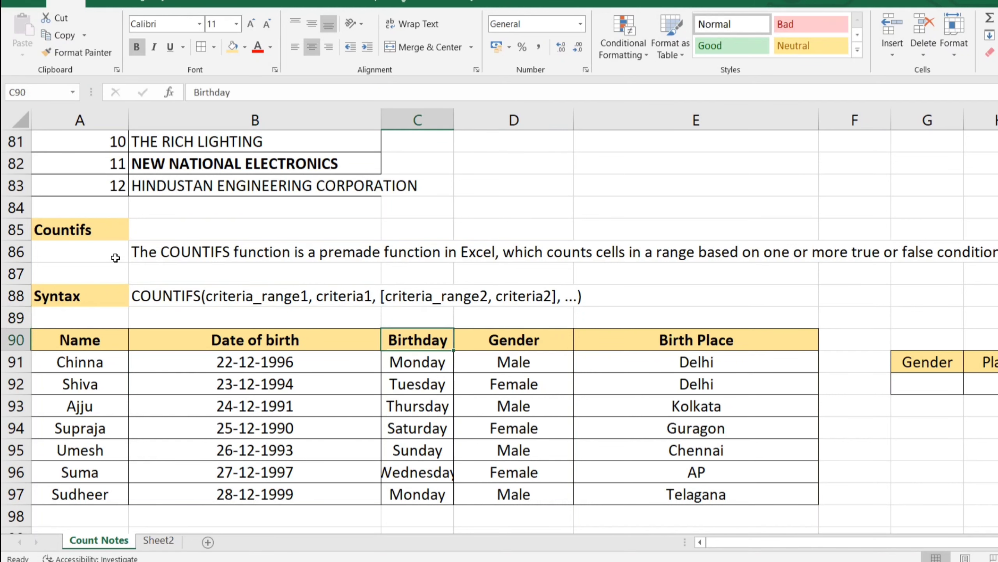
{"action": "key", "text": "Down"}
{"action": "key", "text": "Right"}
{"action": "key", "text": "Right"}
{"action": "key", "text": "Right"}
{"action": "key", "text": "Right"}
{"action": "key", "text": "Down"}
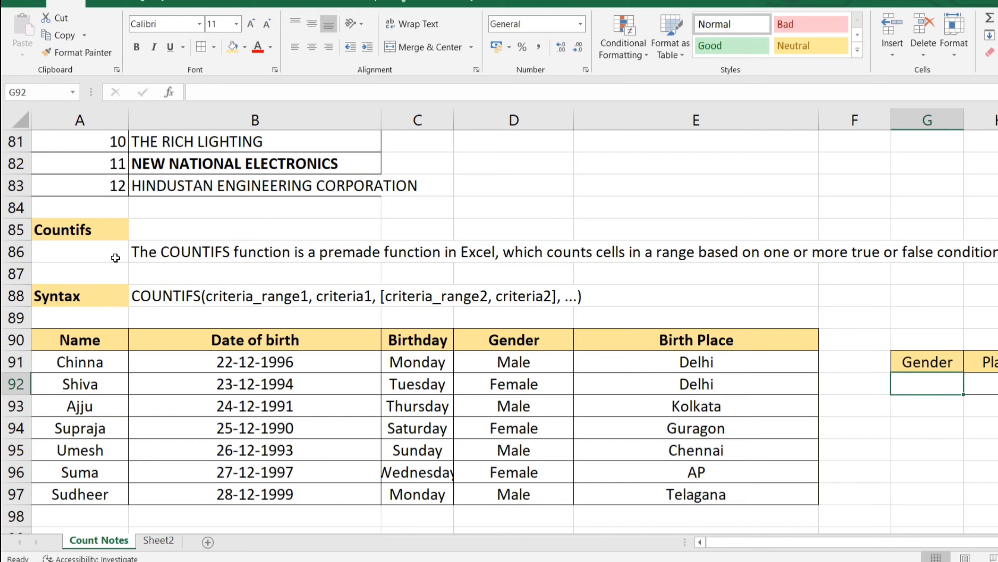
{"action": "key", "text": "Right"}
{"action": "key", "text": "Right"}
{"action": "key", "text": "Delete"}
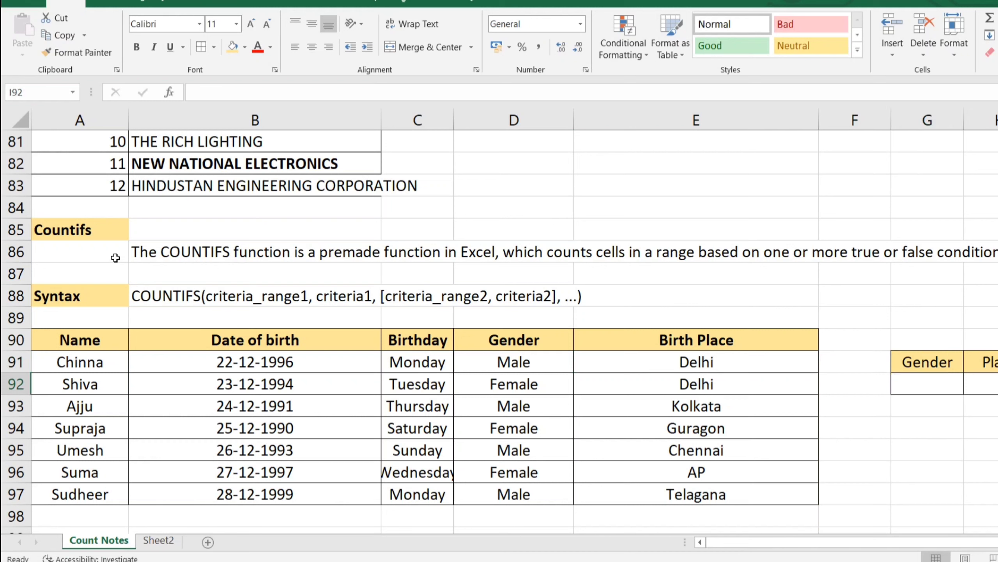
{"action": "scroll", "coordinate": [115, 258], "scroll_direction": "right", "scroll_amount": 1}
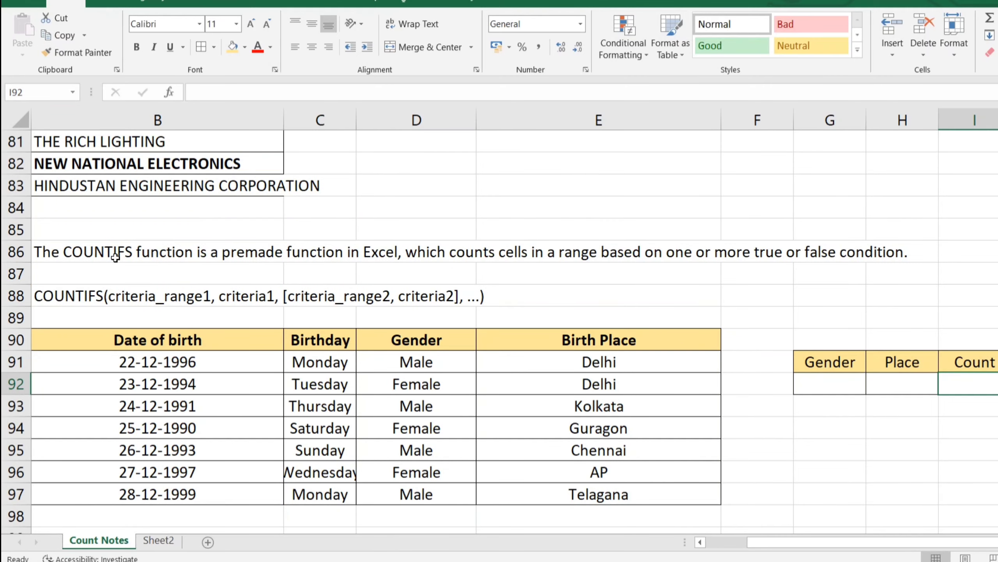
Copy the Count heading from I91 to D99 and extend its text to read Countifs
{"action": "key", "text": "Up"}
{"action": "key", "text": "ctrl+c"}
{"action": "key", "text": "Down"}
{"action": "key", "text": "Down"}
{"action": "key", "text": "Down"}
{"action": "key", "text": "Down"}
{"action": "key", "text": "Down"}
{"action": "key", "text": "Down"}
{"action": "key", "text": "Down"}
{"action": "key", "text": "Down"}
{"action": "key", "text": "Down"}
{"action": "key", "text": "Down"}
{"action": "key", "text": "Down"}
{"action": "key", "text": "Left"}
{"action": "key", "text": "Left"}
{"action": "key", "text": "Left"}
{"action": "key", "text": "Left"}
{"action": "key", "text": "Left"}
{"action": "key", "text": "Left"}
{"action": "key", "text": "Left"}
{"action": "key", "text": "Left"}
{"action": "key", "text": "Up"}
{"action": "key", "text": "Up"}
{"action": "key", "text": "Right"}
{"action": "key", "text": "Right"}
{"action": "key", "text": "Right"}
{"action": "key", "text": "Right"}
{"action": "key", "text": "Up"}
{"action": "key", "text": "Left"}
{"action": "key", "text": "Left"}
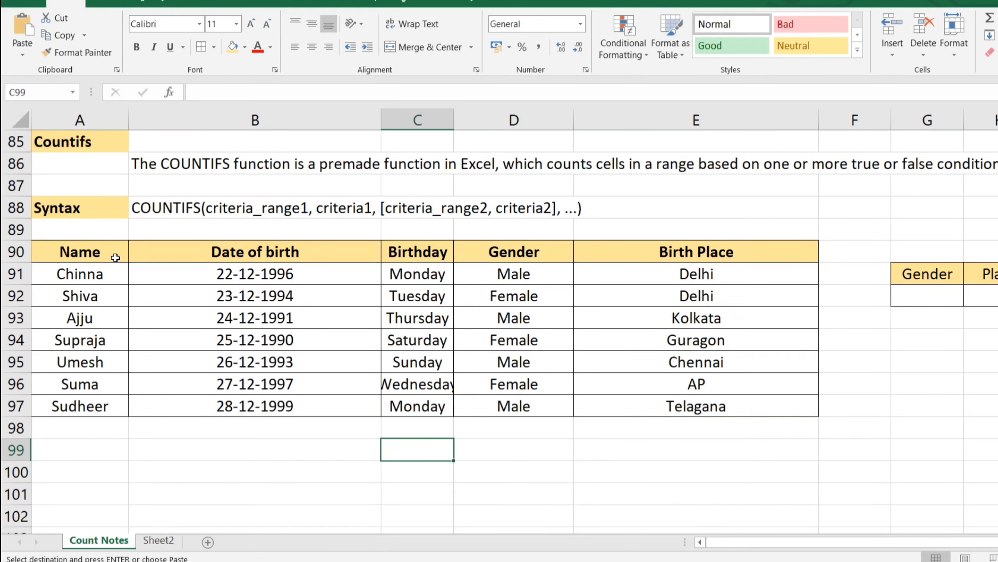
{"action": "key", "text": "Right"}
{"action": "key", "text": "ctrl+v"}
{"action": "key", "text": "Escape"}
{"action": "key", "text": "F2"}
{"action": "type", "text": "ifs"}
{"action": "key", "text": "Tab"}
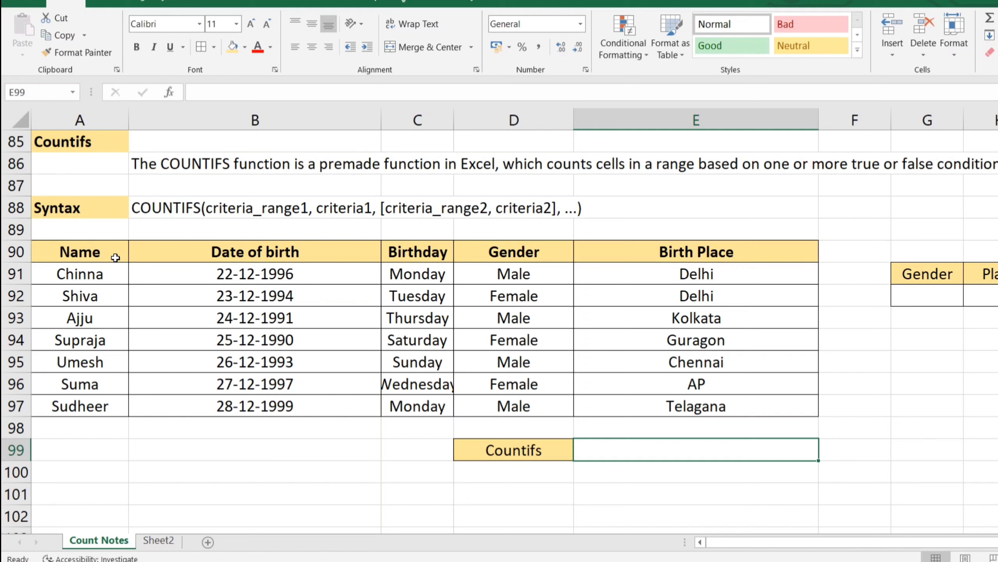
Start a COUNTIFS formula in E99 with D91:D97 as the first criteria range and "male" as its criterion
{"action": "type", "text": "=coun"}
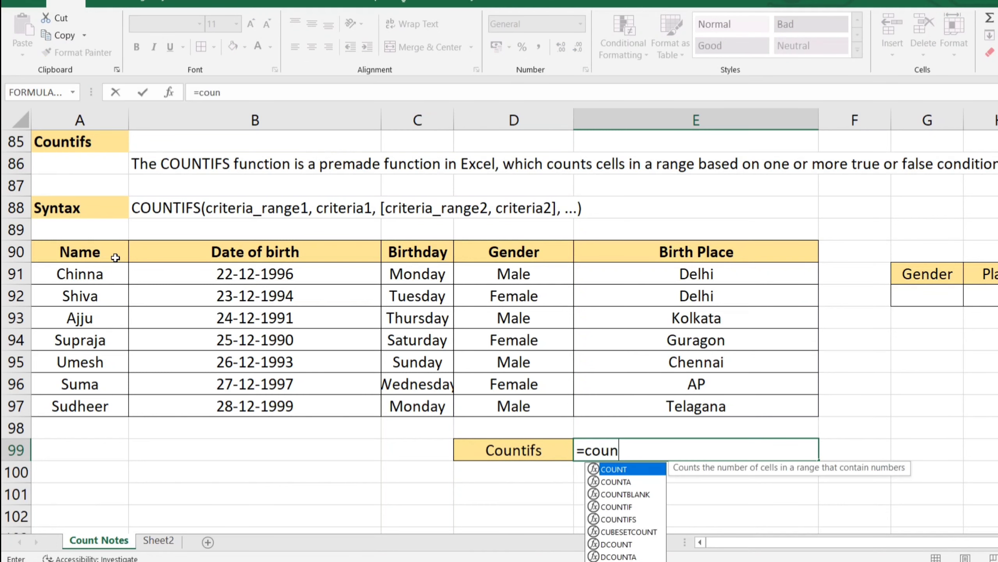
{"action": "type", "text": "tifs"}
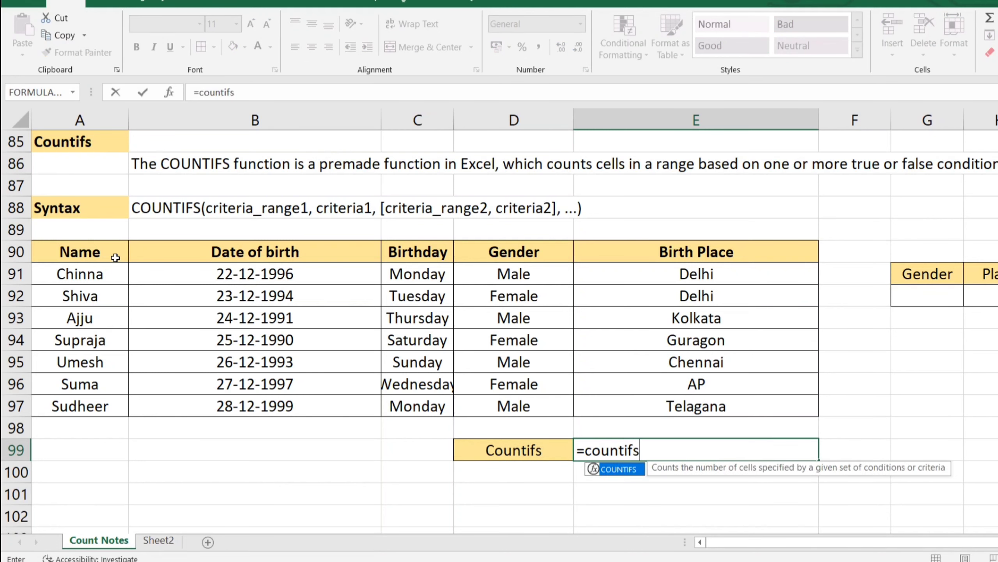
{"action": "key", "text": "Tab"}
{"action": "key", "text": "Up"}
{"action": "key", "text": "Up"}
{"action": "key", "text": "Left"}
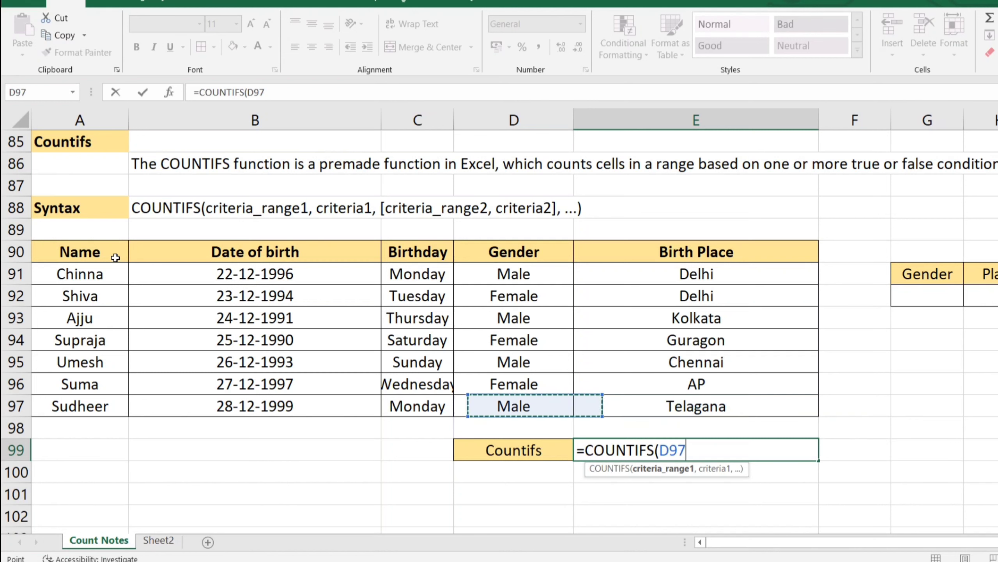
{"action": "key", "text": "ctrl+shift+Up"}
{"action": "key", "text": "shift+Down"}
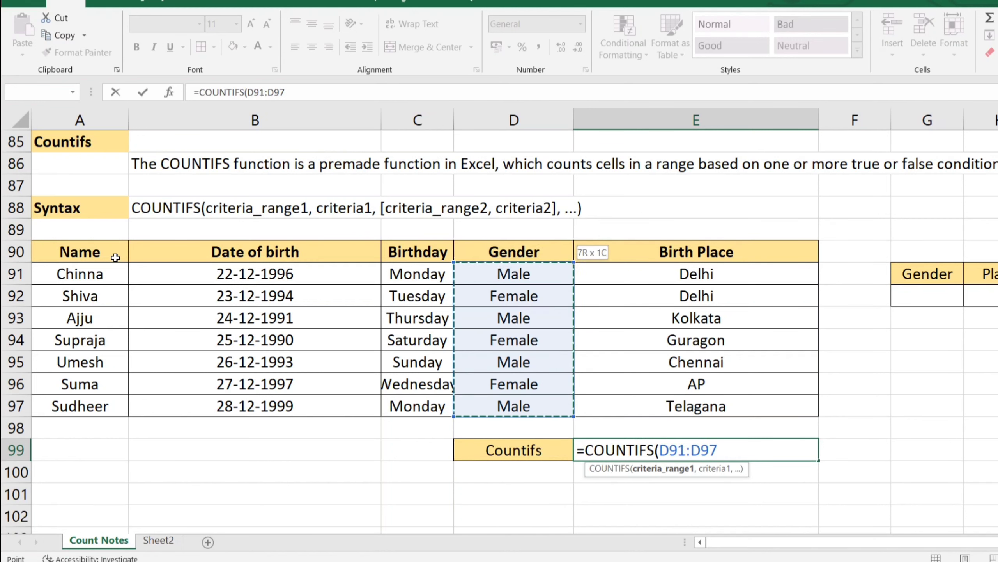
{"action": "type", "text": ","}
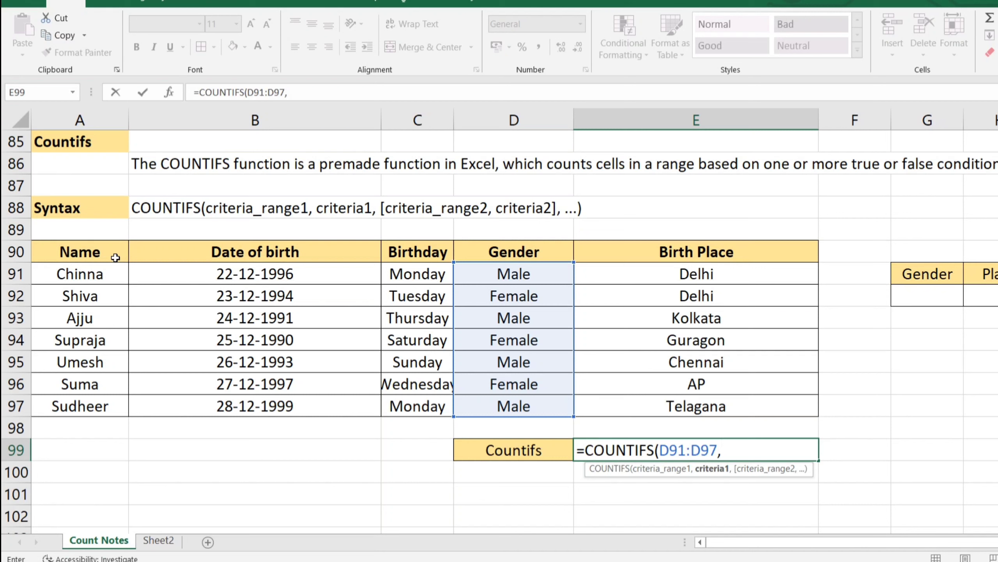
{"action": "type", "text": "\"male\","}
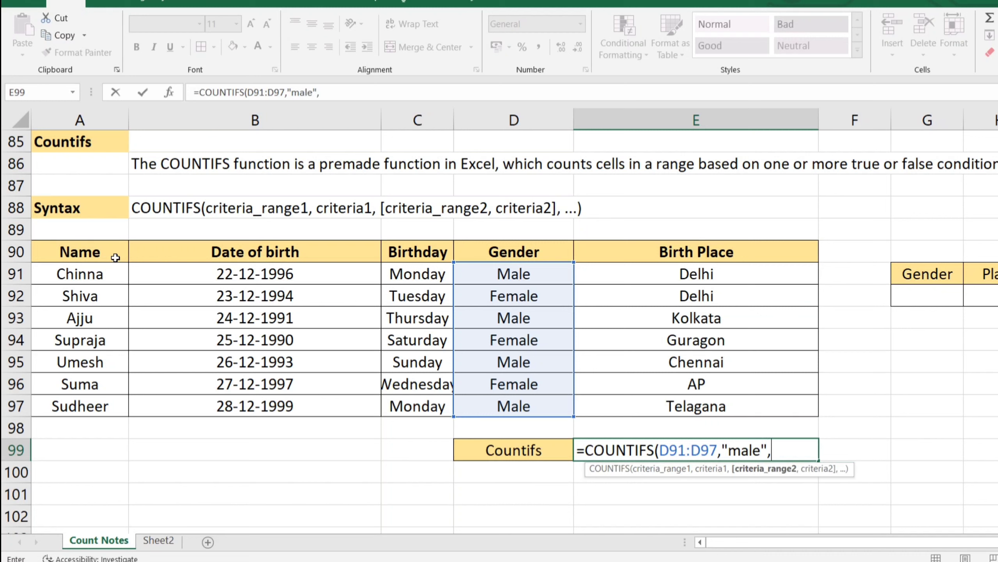
Complete the E99 formula with E91:E97 as the second criteria range and "delhi" as its criterion
{"action": "key", "text": "Up"}
{"action": "key", "text": "Up"}
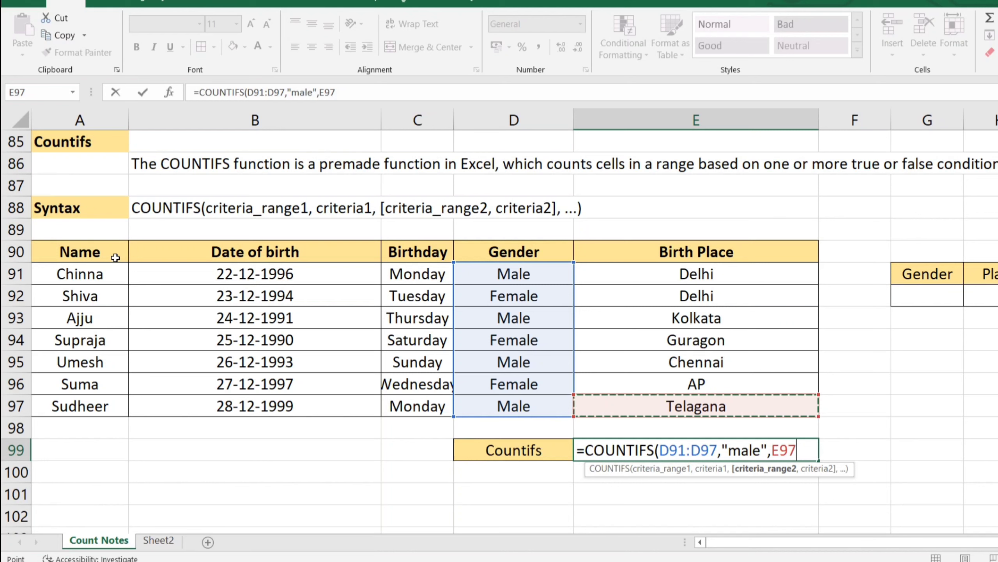
{"action": "key", "text": "shift+Up"}
{"action": "key", "text": "shift+Up"}
{"action": "key", "text": "shift+Up"}
{"action": "key", "text": "shift+Up"}
{"action": "key", "text": "shift+Up"}
{"action": "key", "text": "shift+Up"}
{"action": "key", "text": "shift+Up"}
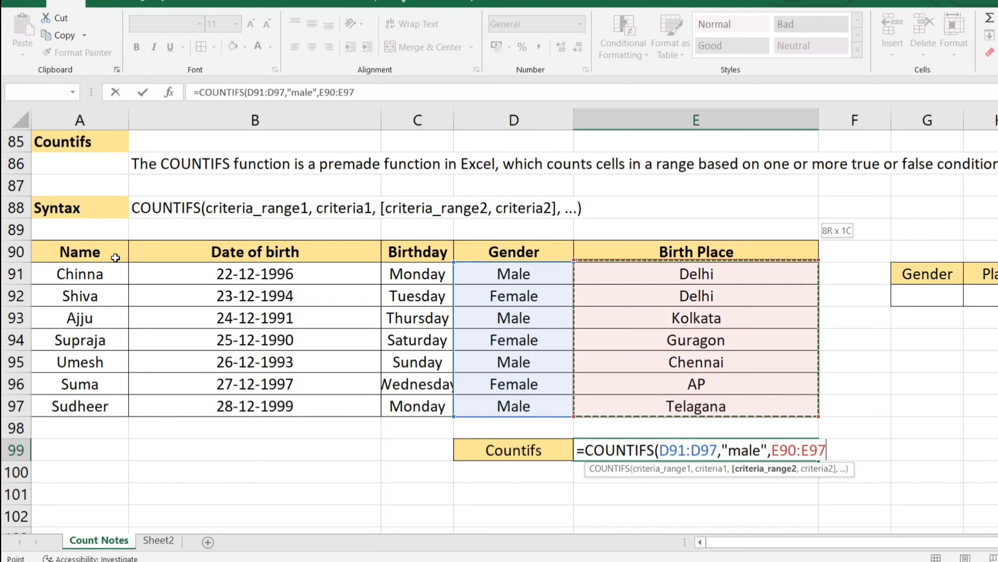
{"action": "key", "text": "shift+Down"}
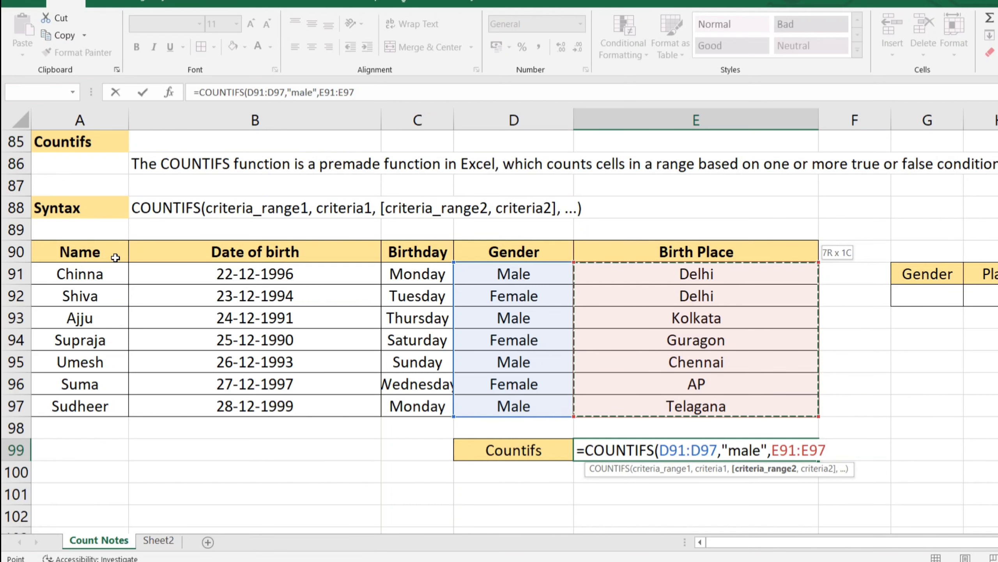
{"action": "type", "text": ","}
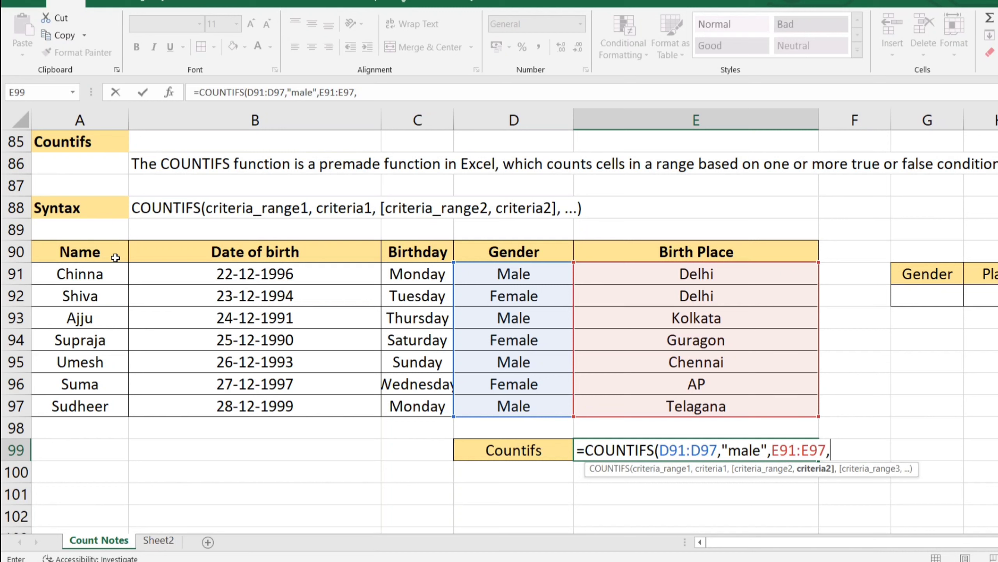
{"action": "type", "text": "\"delhi\""}
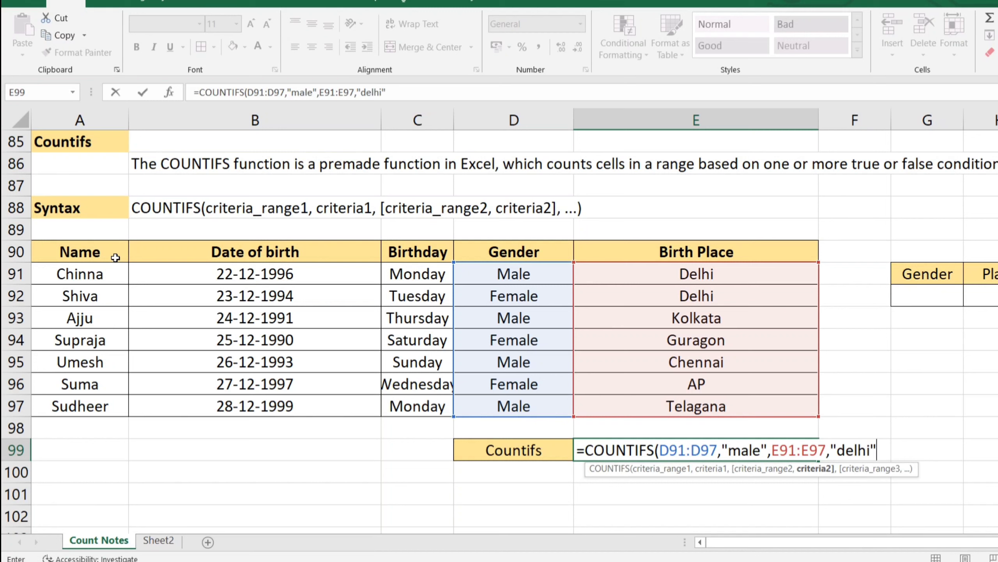
{"action": "type", "text": ")"}
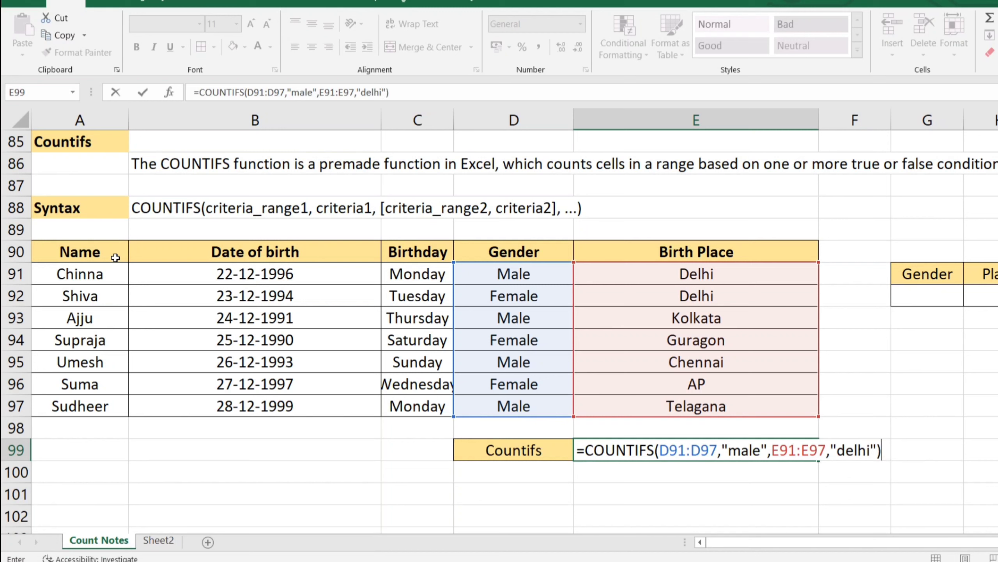
{"action": "key", "text": "Return"}
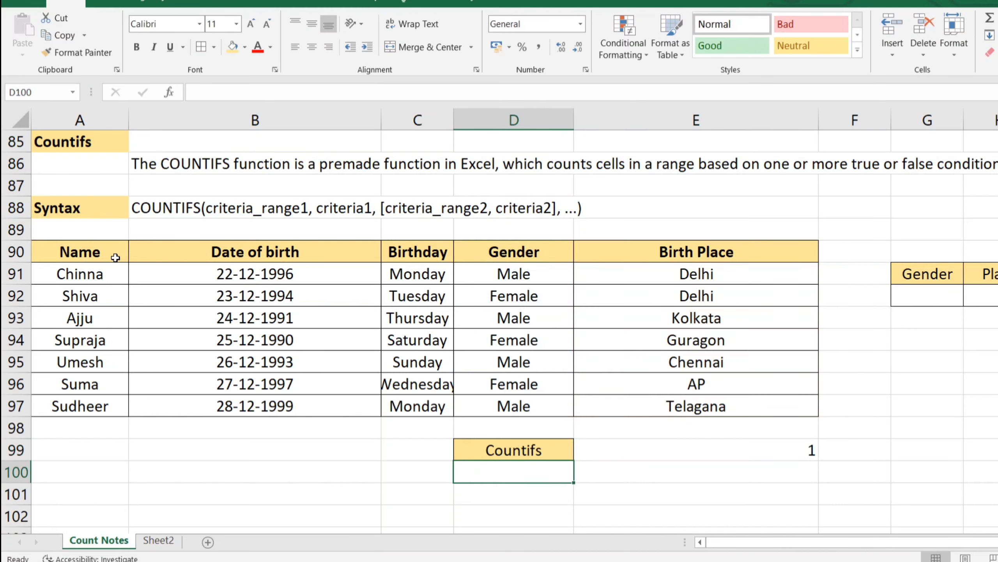
Check the COUNTIFS result in E99 against the Gender and Birth Place entries in D91:E97
{"action": "key", "text": "Up"}
{"action": "key", "text": "Right"}
{"action": "key", "text": "Left"}
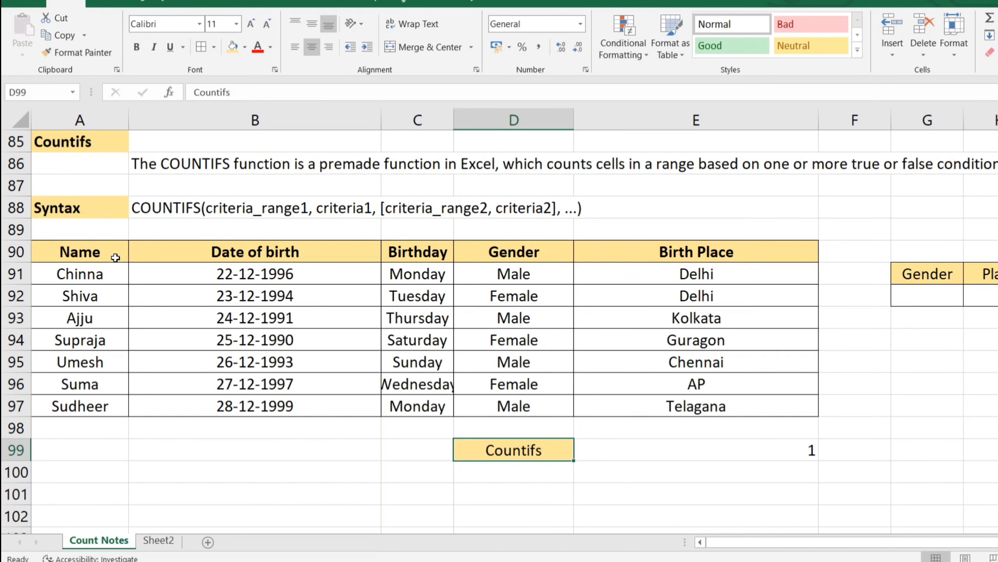
{"action": "key", "text": "Up"}
{"action": "key", "text": "Up"}
{"action": "key", "text": "Up"}
{"action": "key", "text": "Up"}
{"action": "key", "text": "Up"}
{"action": "key", "text": "Up"}
{"action": "key", "text": "Up"}
{"action": "key", "text": "Up"}
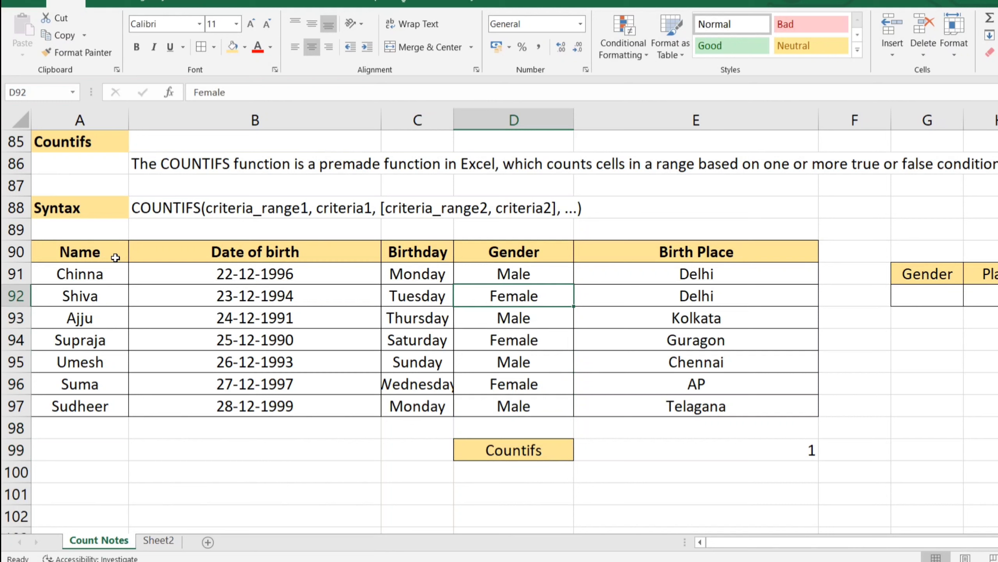
{"action": "key", "text": "Right"}
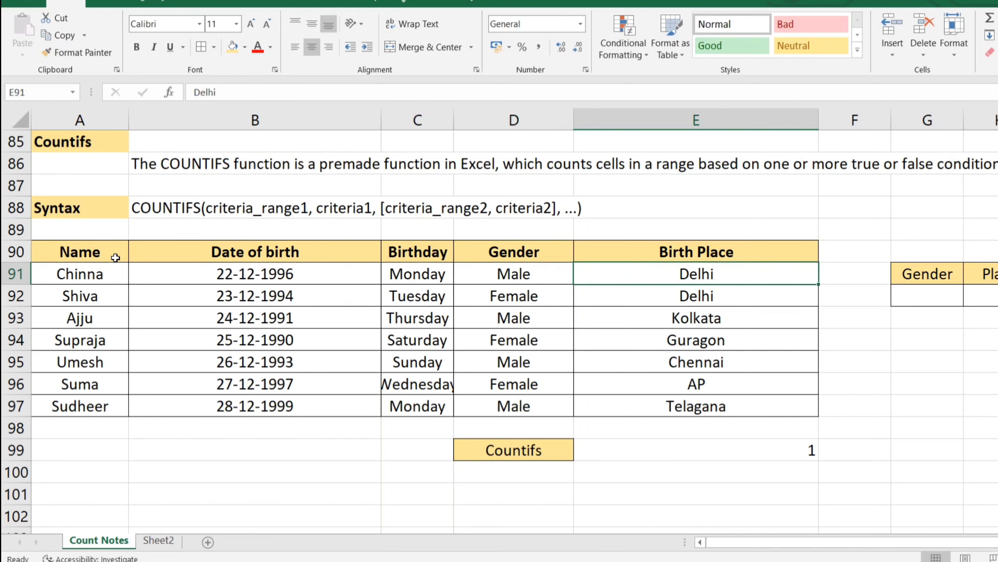
{"action": "key", "text": "Down"}
{"action": "key", "text": "Down"}
{"action": "key", "text": "Down"}
{"action": "key", "text": "Down"}
{"action": "key", "text": "Down"}
{"action": "key", "text": "Down"}
{"action": "key", "text": "Down"}
{"action": "key", "text": "Down"}
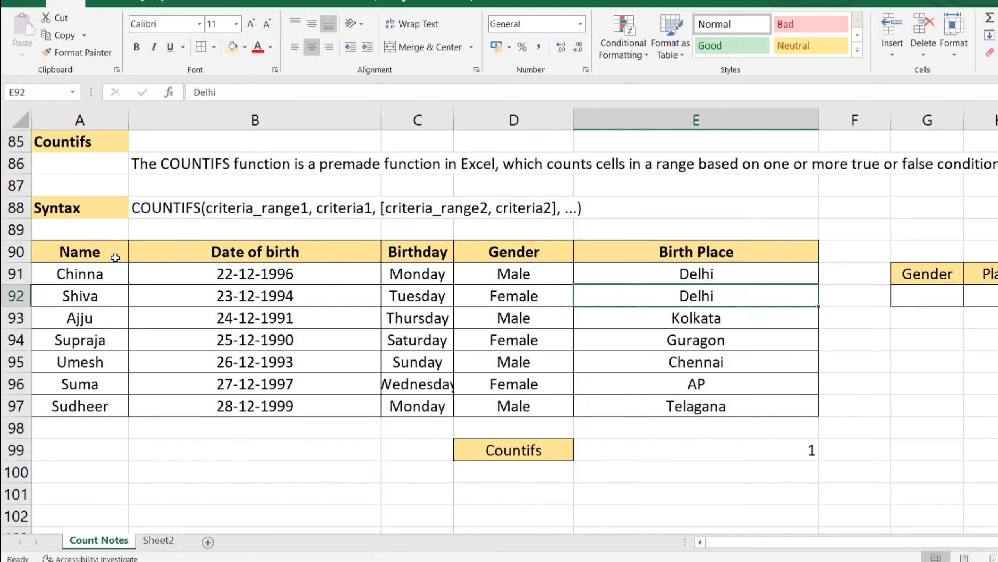
{"action": "key", "text": "Down"}
{"action": "key", "text": "Up"}
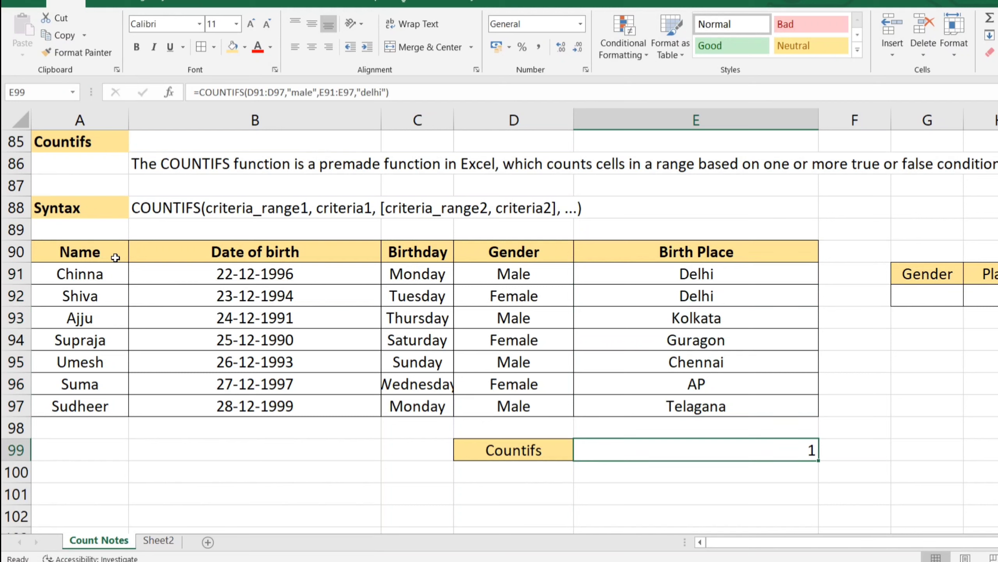
Copy Male from D91 into D92 and compare the E99 count with the gender and birth place in rows 91 and 92
{"action": "key", "text": "Left"}
{"action": "key", "text": "Up"}
{"action": "key", "text": "Up"}
{"action": "key", "text": "Up"}
{"action": "key", "text": "Up"}
{"action": "key", "text": "Up"}
{"action": "key", "text": "Up"}
{"action": "key", "text": "Up"}
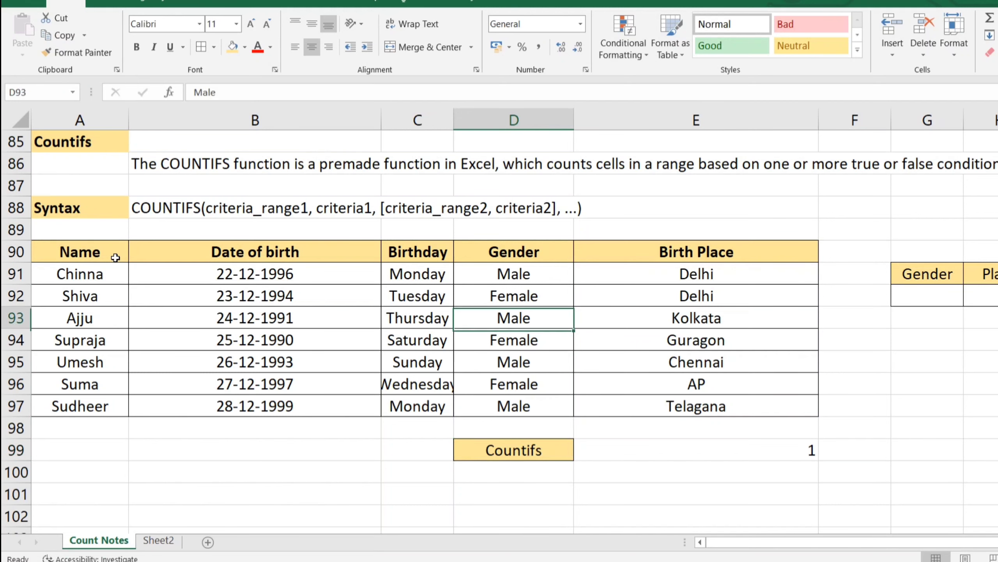
{"action": "key", "text": "Up"}
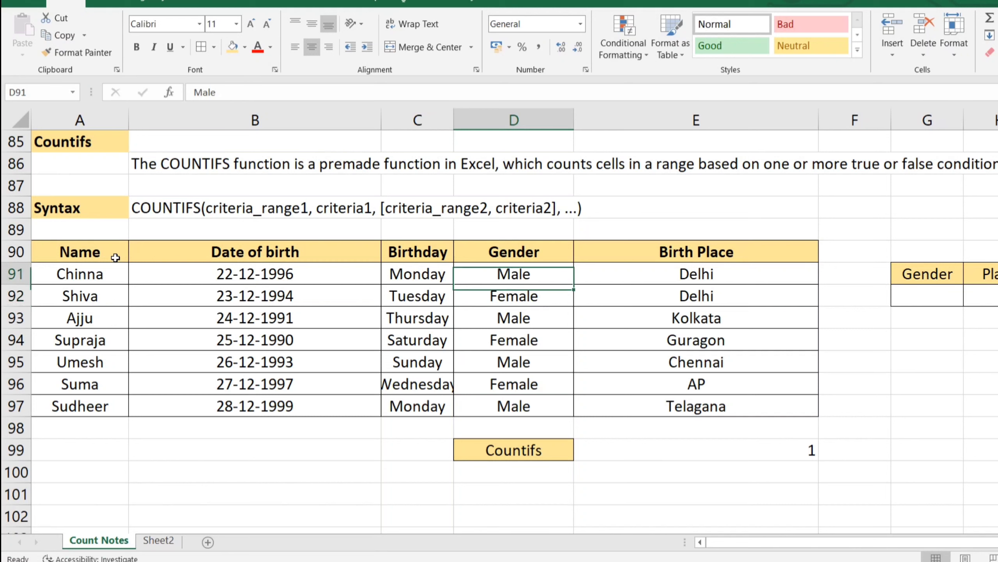
{"action": "key", "text": "ctrl+c"}
{"action": "key", "text": "Down"}
{"action": "key", "text": "ctrl+v"}
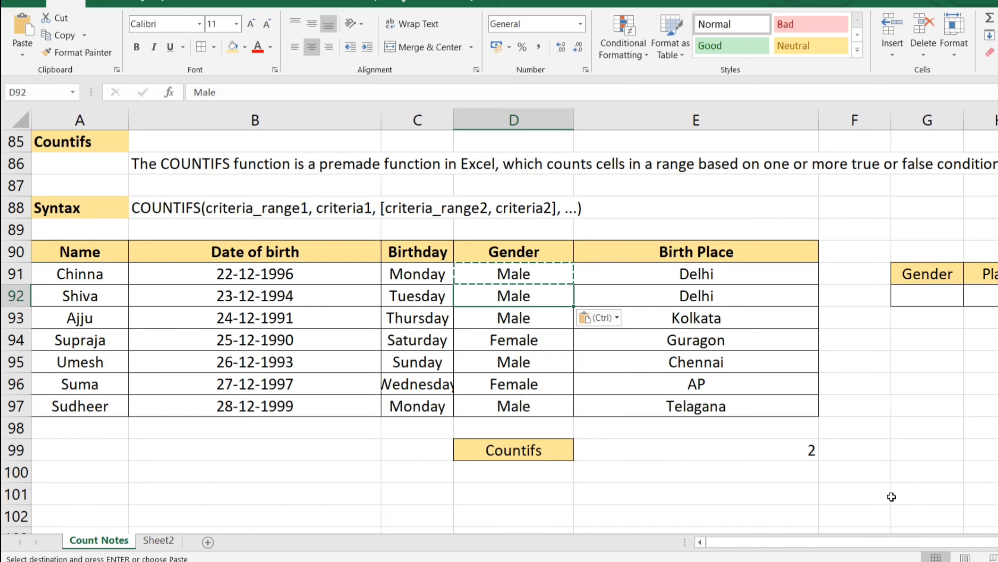
{"action": "left_click", "coordinate": [821, 452]}
{"action": "left_click", "coordinate": [515, 298]}
{"action": "left_click", "coordinate": [712, 301]}
{"action": "left_click", "coordinate": [541, 296]}
{"action": "left_click_drag", "start_coordinate": [522, 279], "coordinate": [666, 276]}
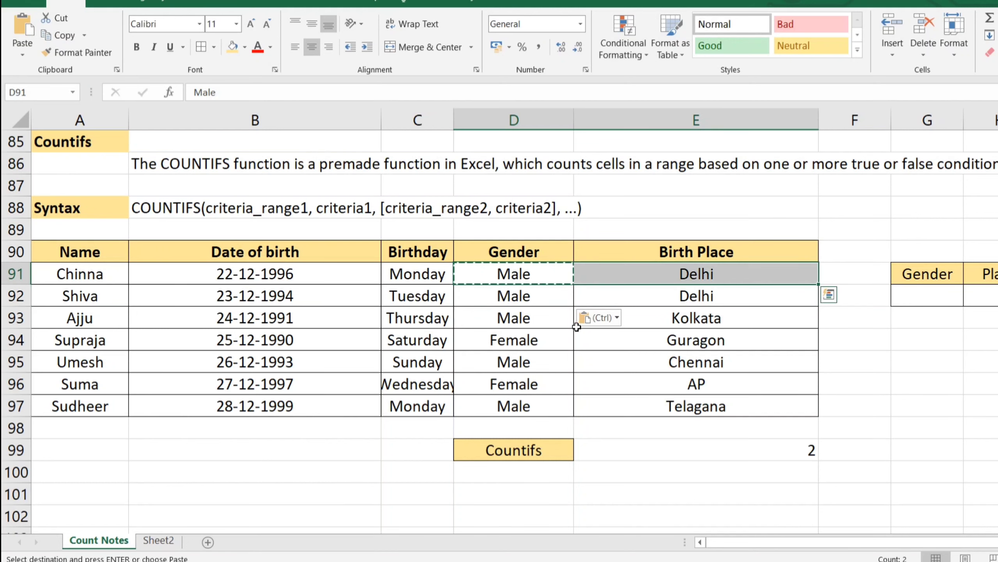
{"action": "left_click", "coordinate": [514, 294]}
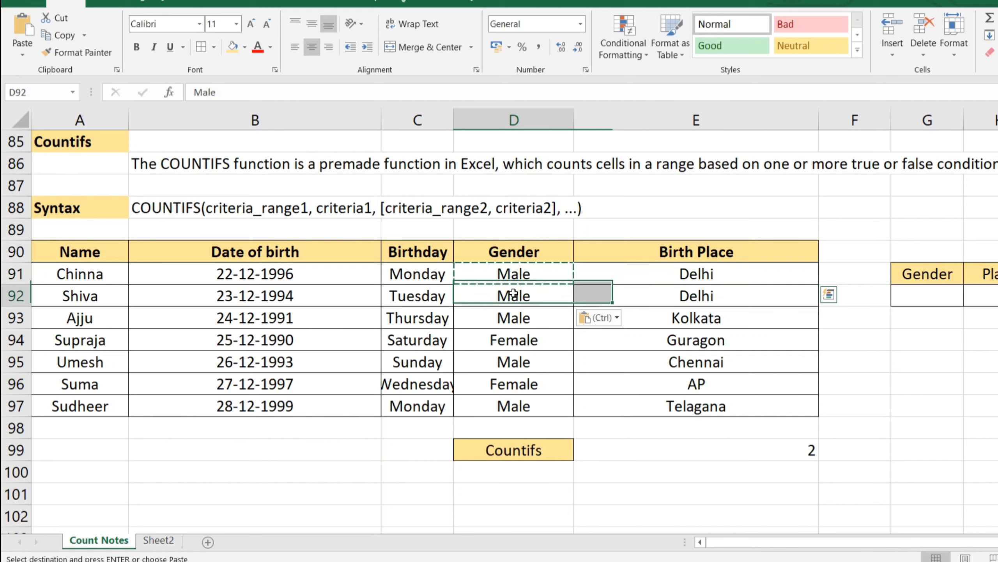
Restore the gender in D92 by copying Female from D94, and recheck the row 91 entries against the formula's criteria
{"action": "left_click", "coordinate": [516, 343]}
{"action": "key", "text": "ctrl+c"}
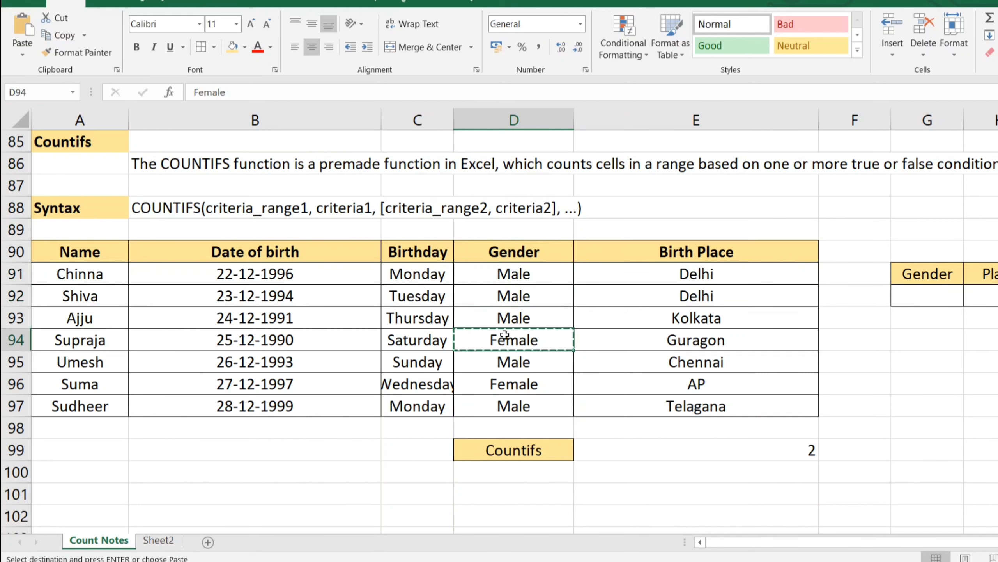
{"action": "left_click", "coordinate": [519, 299]}
{"action": "key", "text": "ctrl+v"}
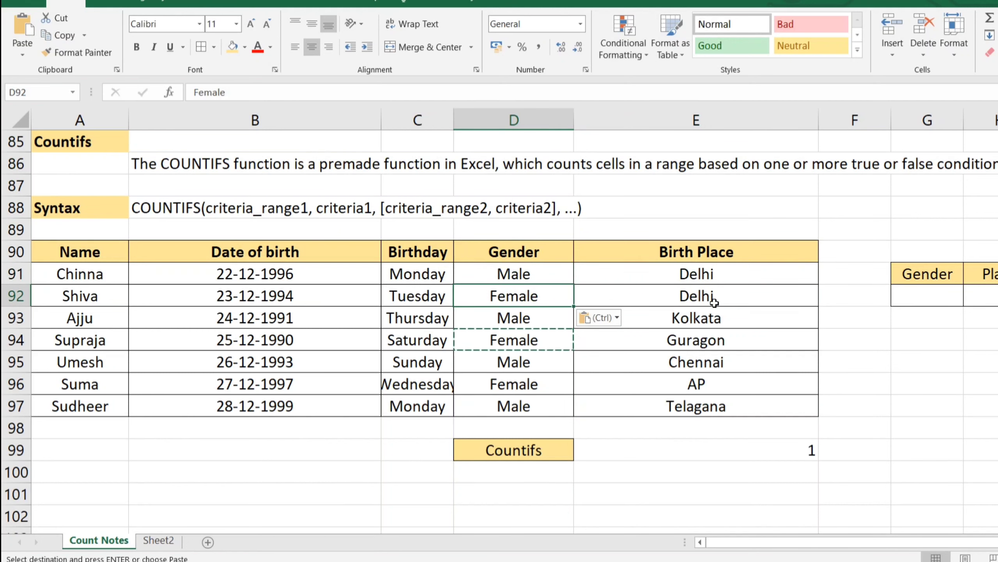
{"action": "left_click", "coordinate": [525, 275]}
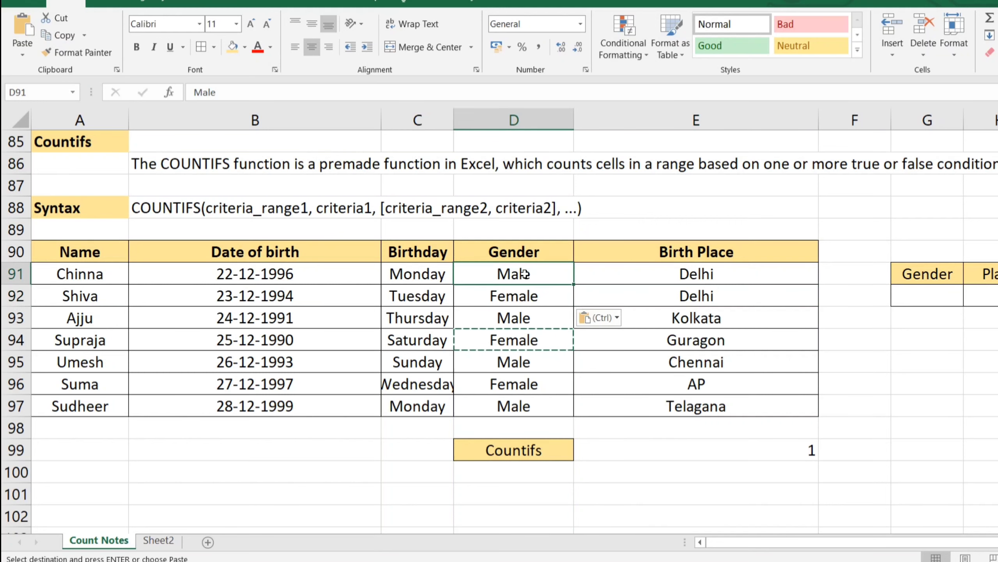
{"action": "left_click", "coordinate": [730, 277]}
{"action": "left_click", "coordinate": [505, 270]}
{"action": "left_click", "coordinate": [516, 365]}
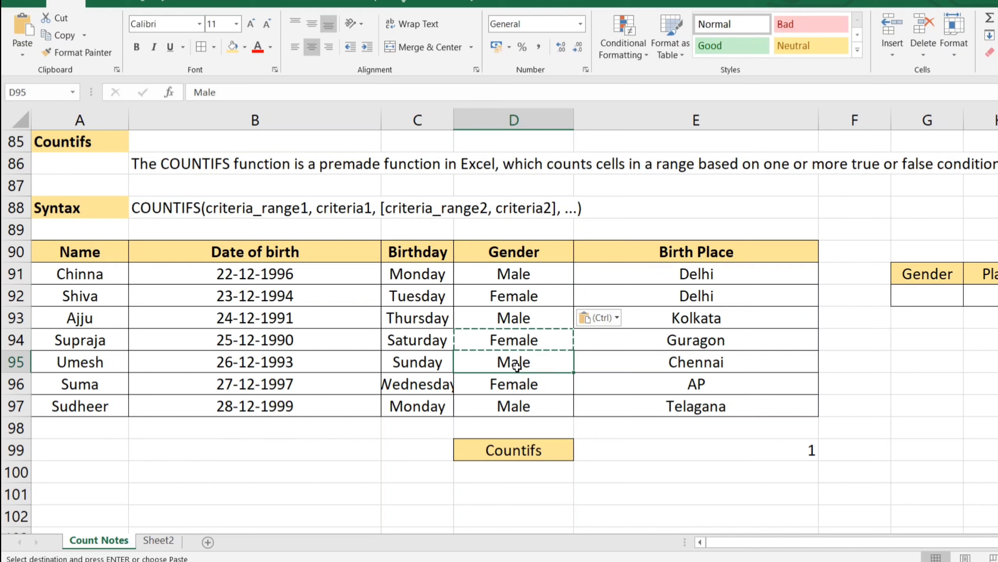